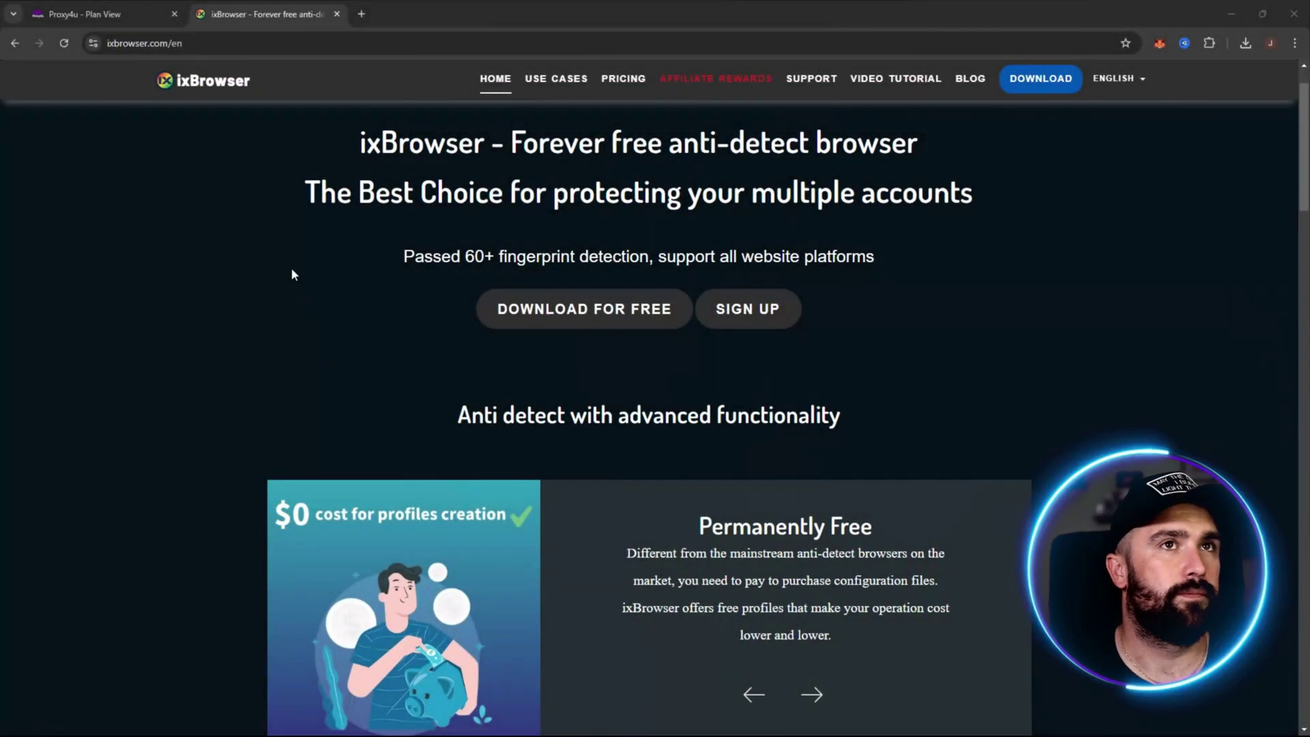
Step: Read through the ixBrowser homepage, highlighting its fingerprint tagline and the 'Forever free anti-detect browser' phrase
{"action": "left_click_drag", "start_coordinate": [293, 273], "coordinate": [884, 254]}
{"action": "left_click", "coordinate": [610, 175]}
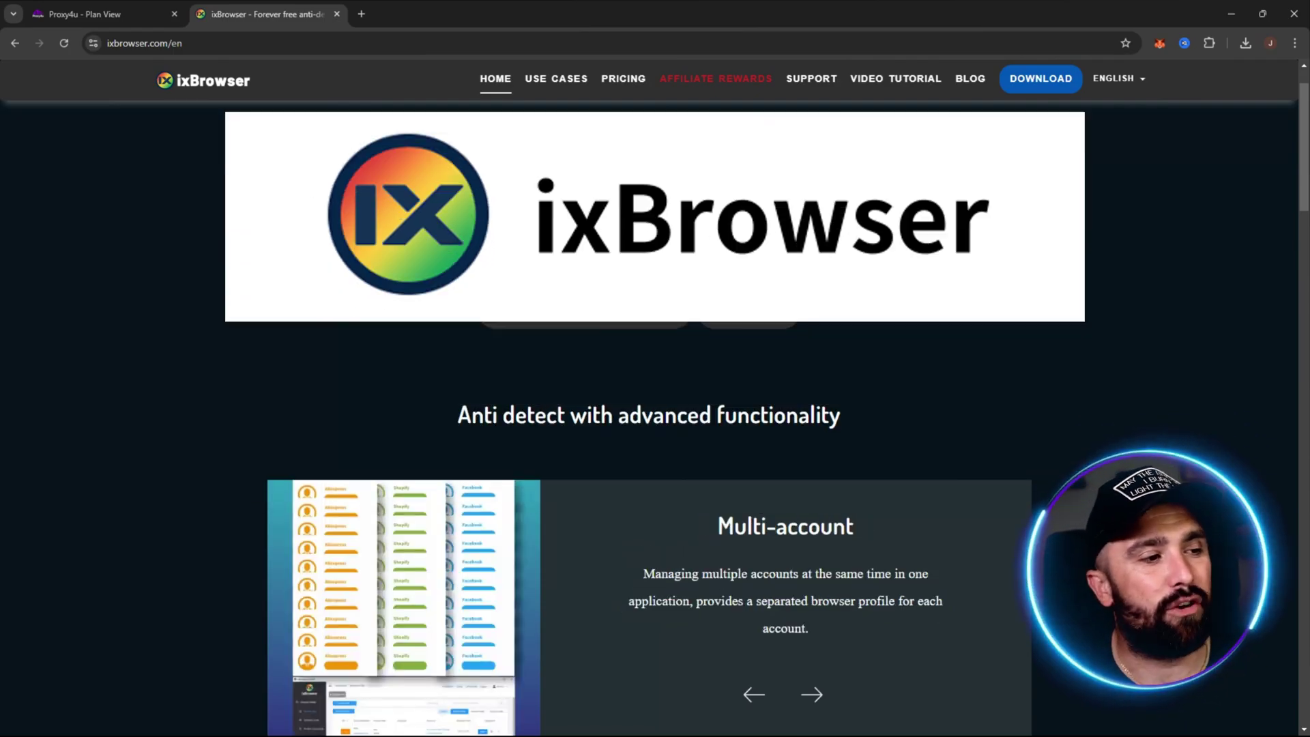
{"action": "left_click_drag", "start_coordinate": [511, 144], "coordinate": [923, 152]}
{"action": "left_click", "coordinate": [921, 198]}
{"action": "scroll", "coordinate": [1107, 281], "scroll_direction": "down", "scroll_amount": 3}
{"action": "scroll", "coordinate": [1111, 276], "scroll_direction": "up", "scroll_amount": 4}
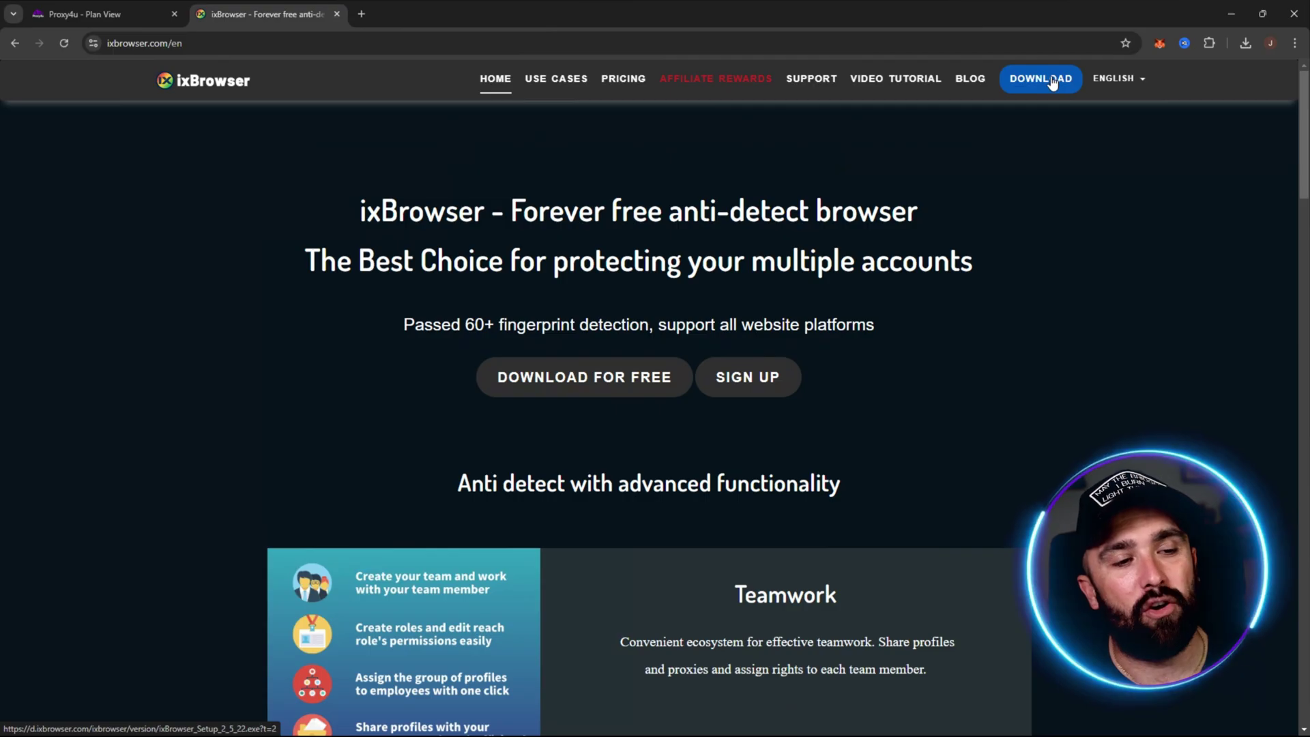
{"action": "scroll", "coordinate": [1059, 235], "scroll_direction": "down", "scroll_amount": 10}
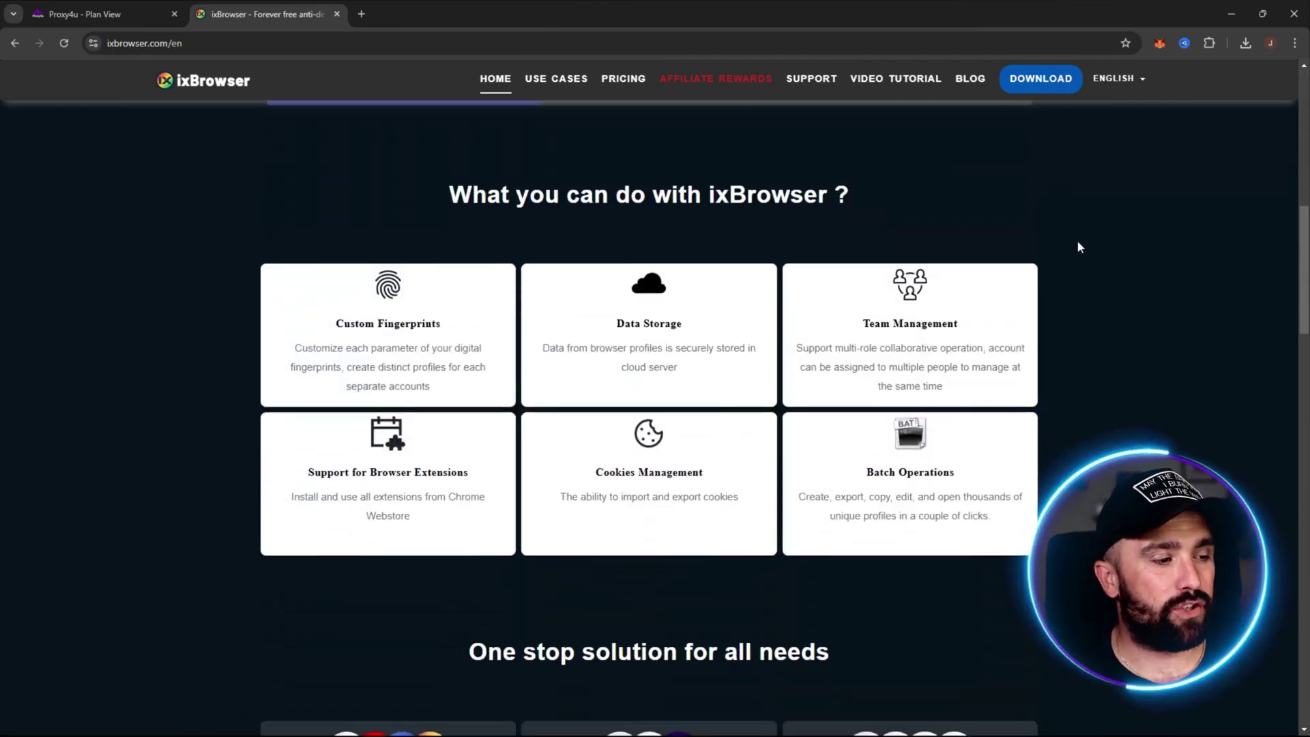
{"action": "scroll", "coordinate": [1098, 258], "scroll_direction": "up", "scroll_amount": 1}
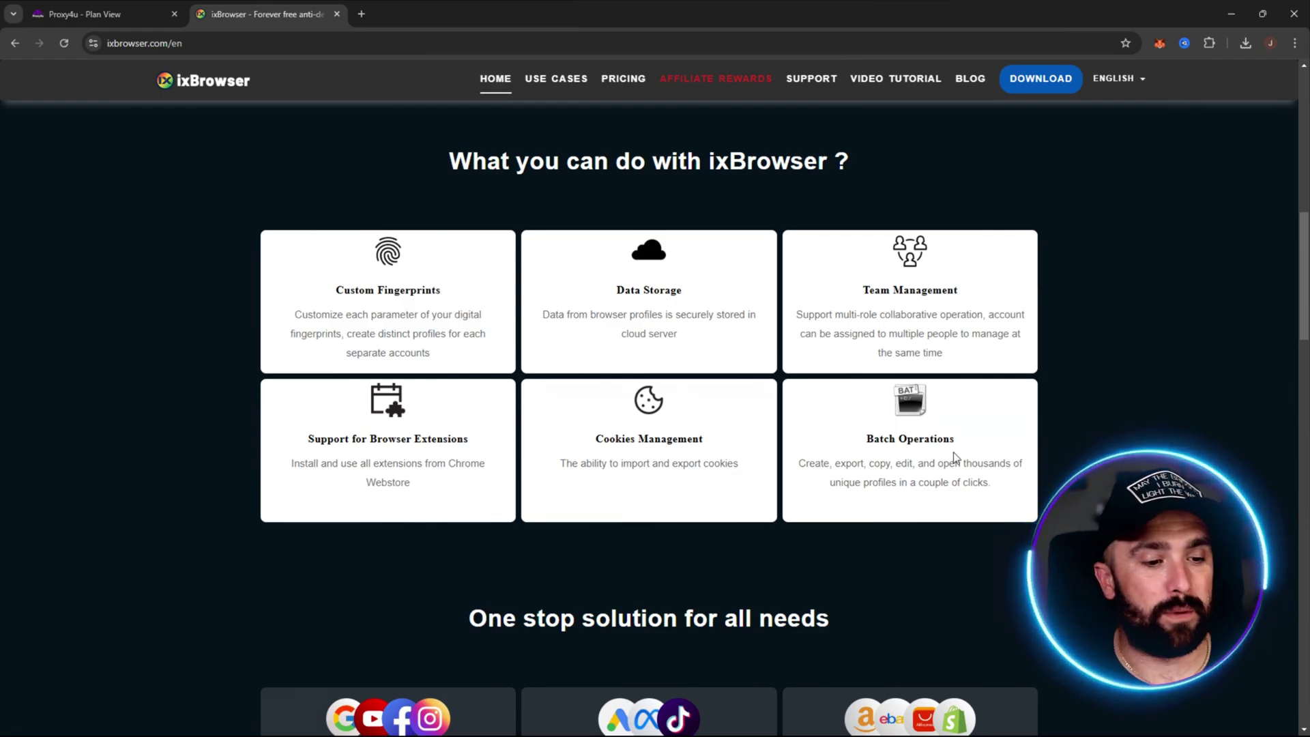
{"action": "scroll", "coordinate": [1151, 368], "scroll_direction": "down", "scroll_amount": 6}
{"action": "scroll", "coordinate": [1152, 356], "scroll_direction": "up", "scroll_amount": 1}
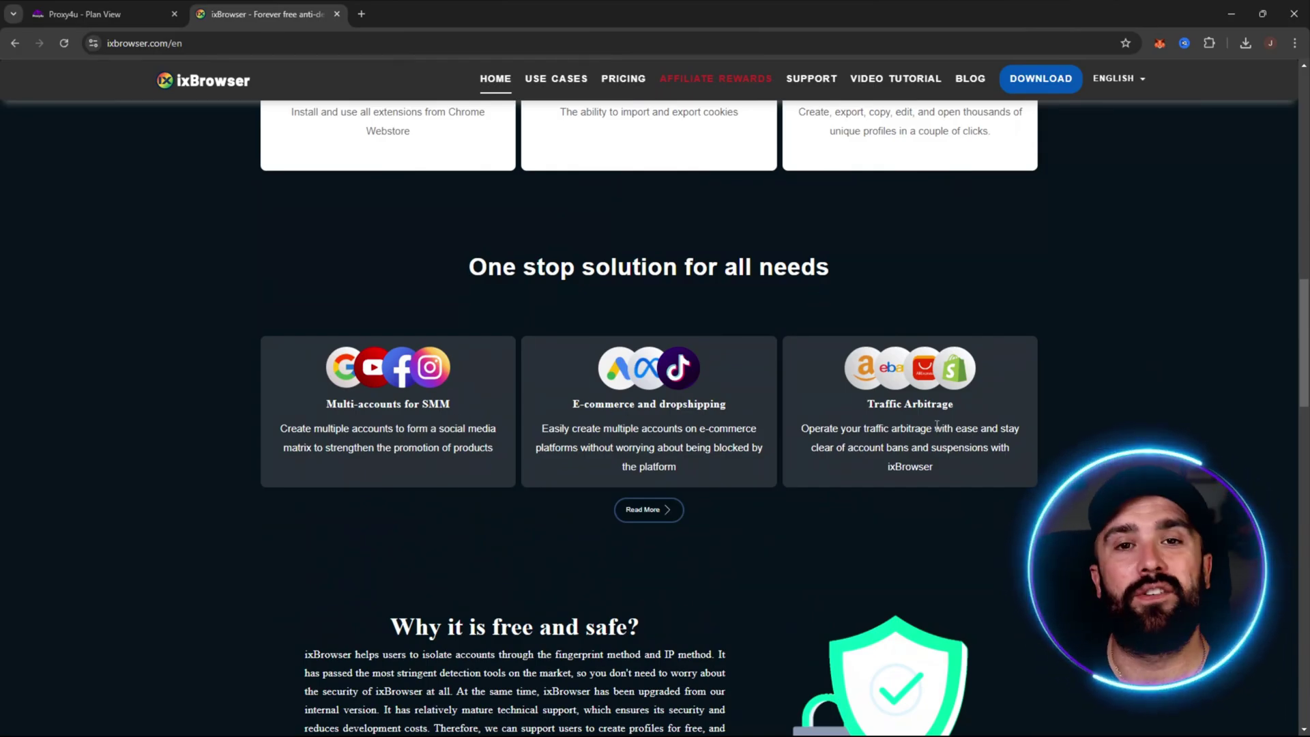
{"action": "scroll", "coordinate": [1124, 310], "scroll_direction": "down", "scroll_amount": 6}
{"action": "scroll", "coordinate": [1092, 309], "scroll_direction": "up", "scroll_amount": 1}
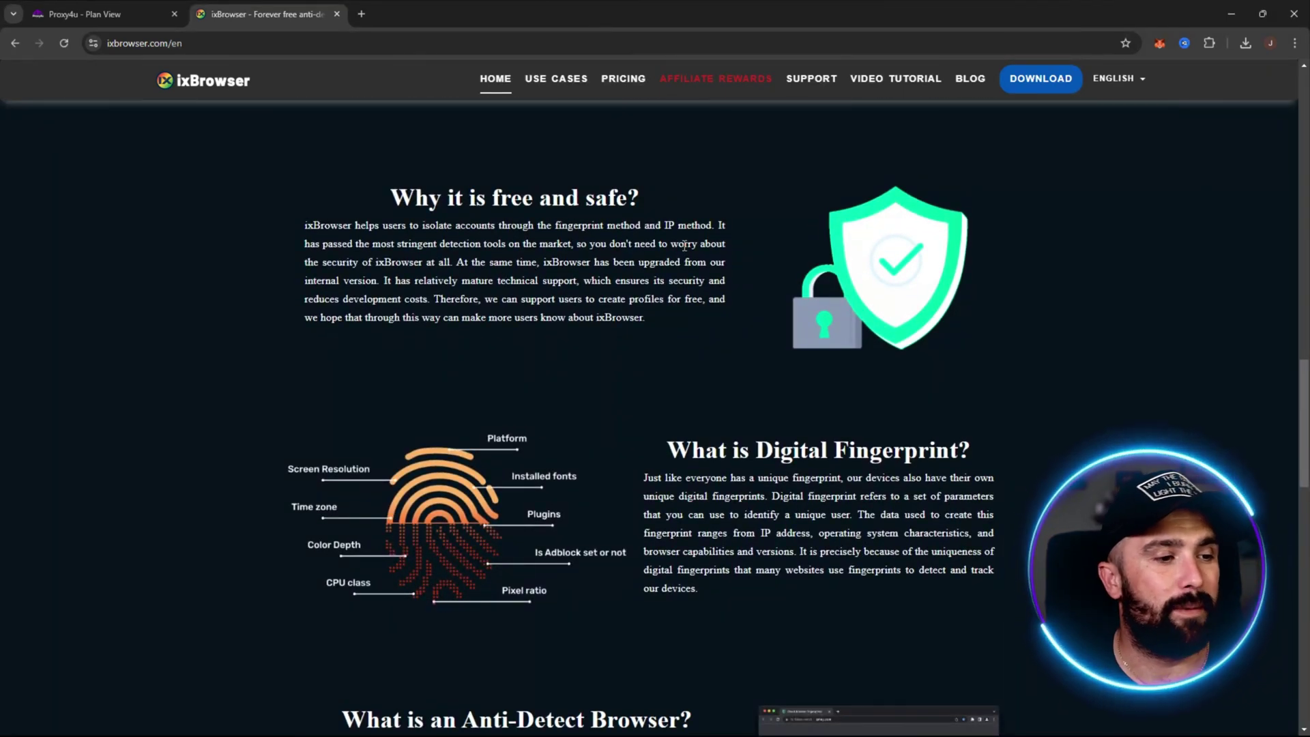
{"action": "scroll", "coordinate": [1132, 278], "scroll_direction": "down", "scroll_amount": 2}
{"action": "scroll", "coordinate": [1131, 279], "scroll_direction": "down", "scroll_amount": 3}
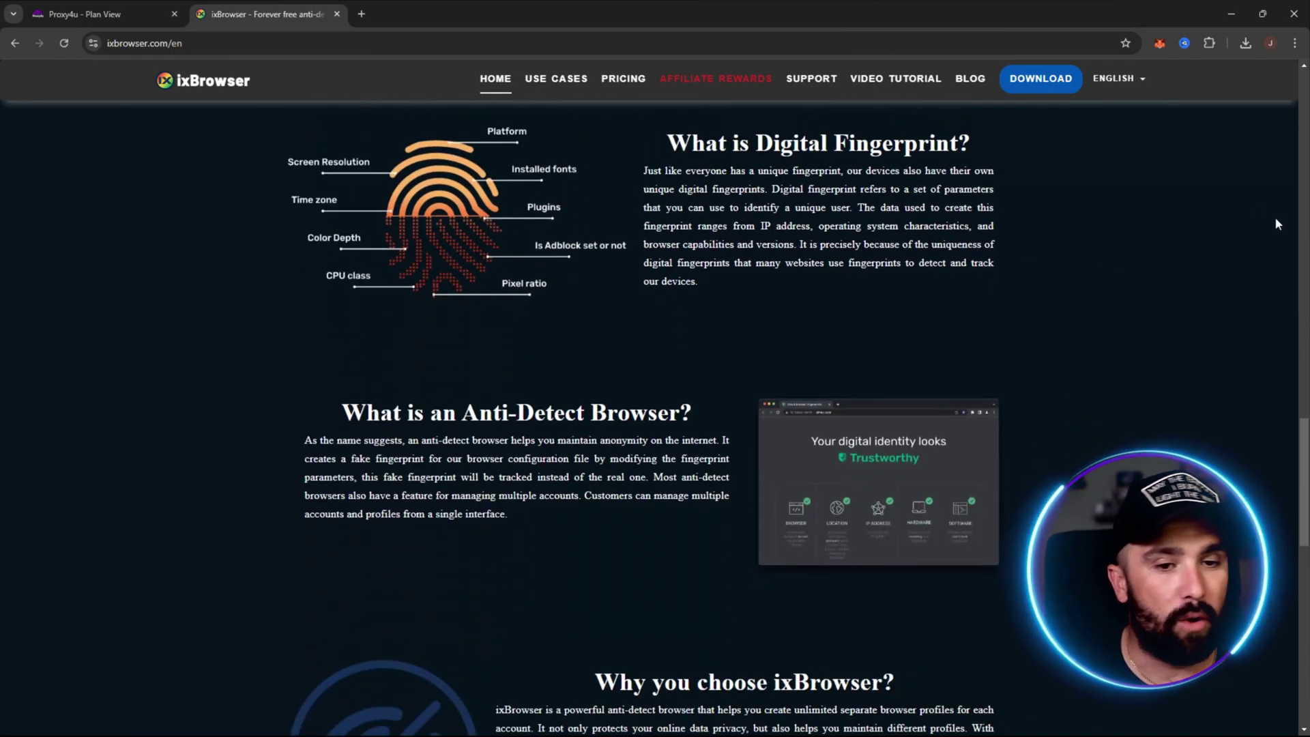
{"action": "scroll", "coordinate": [1277, 524], "scroll_direction": "down", "scroll_amount": 8}
{"action": "scroll", "coordinate": [1276, 530], "scroll_direction": "down", "scroll_amount": 7}
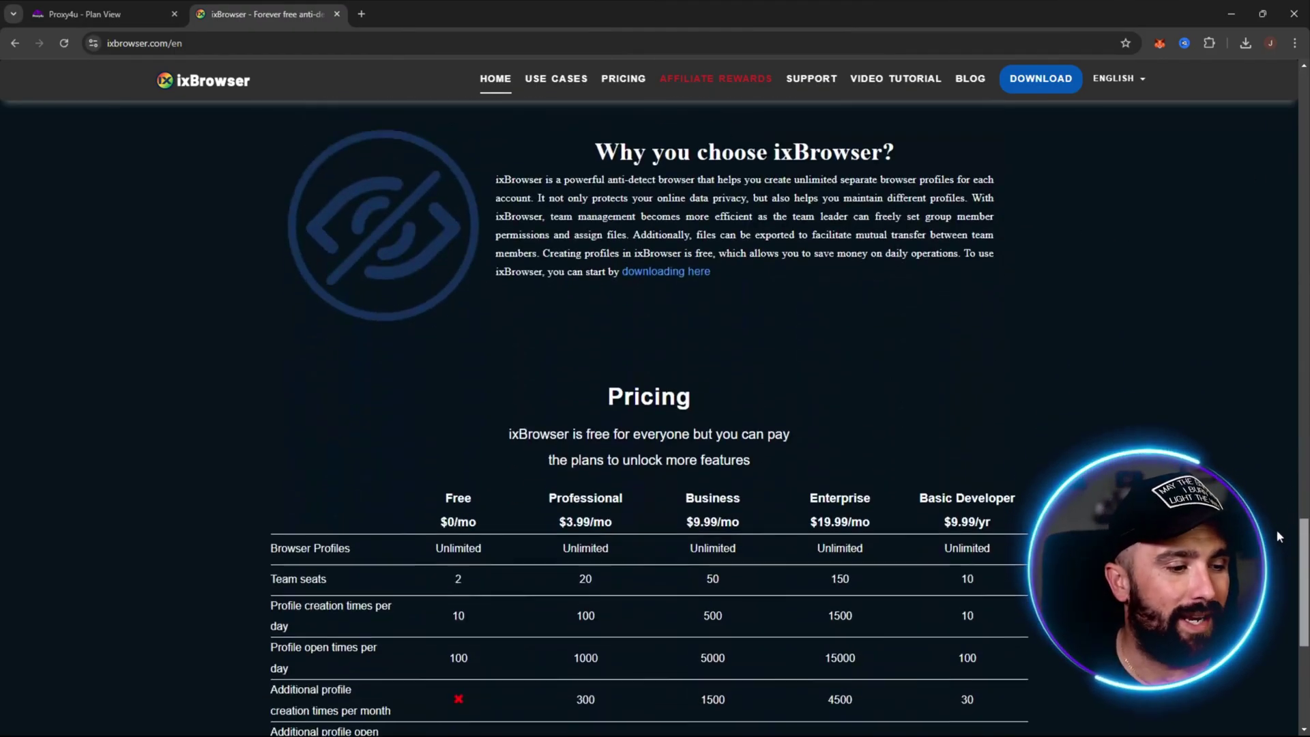
{"action": "left_click_drag", "start_coordinate": [1303, 594], "coordinate": [1304, 79]}
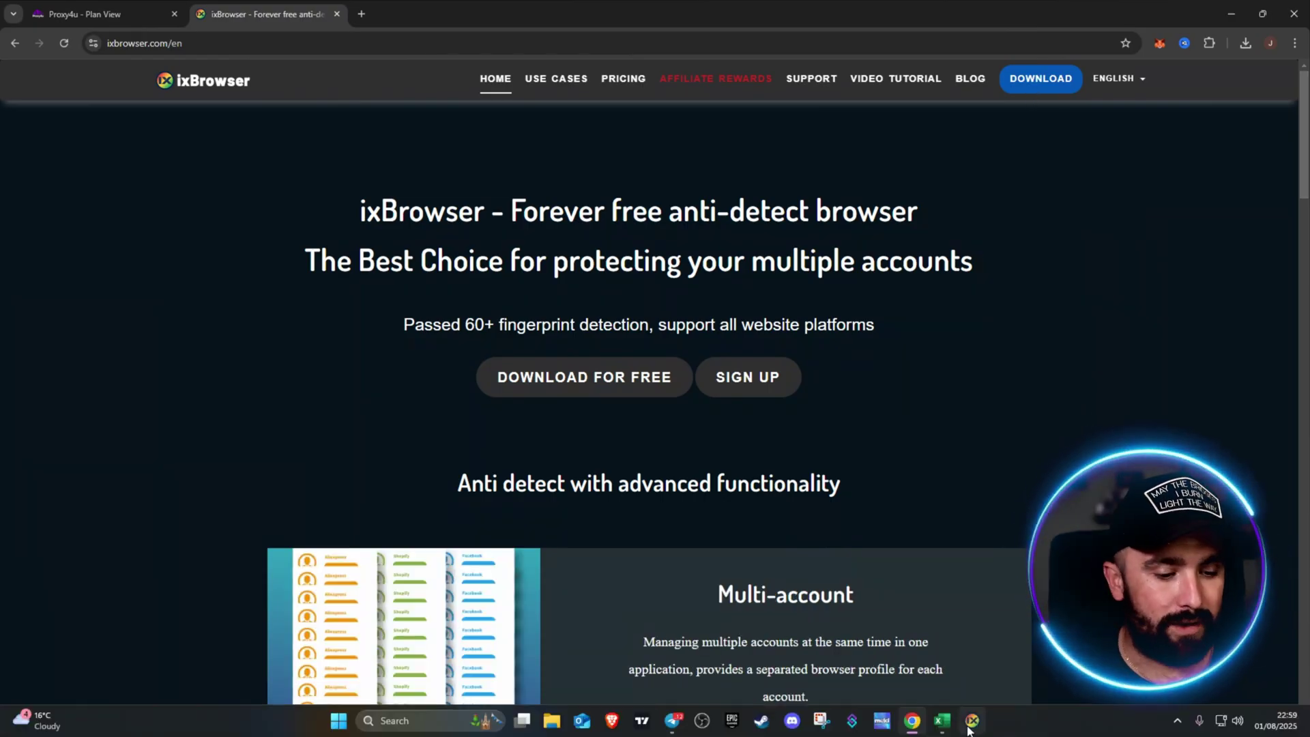
Step: Launch the ixBrowser desktop app and enlarge its window
{"action": "left_click", "coordinate": [972, 721]}
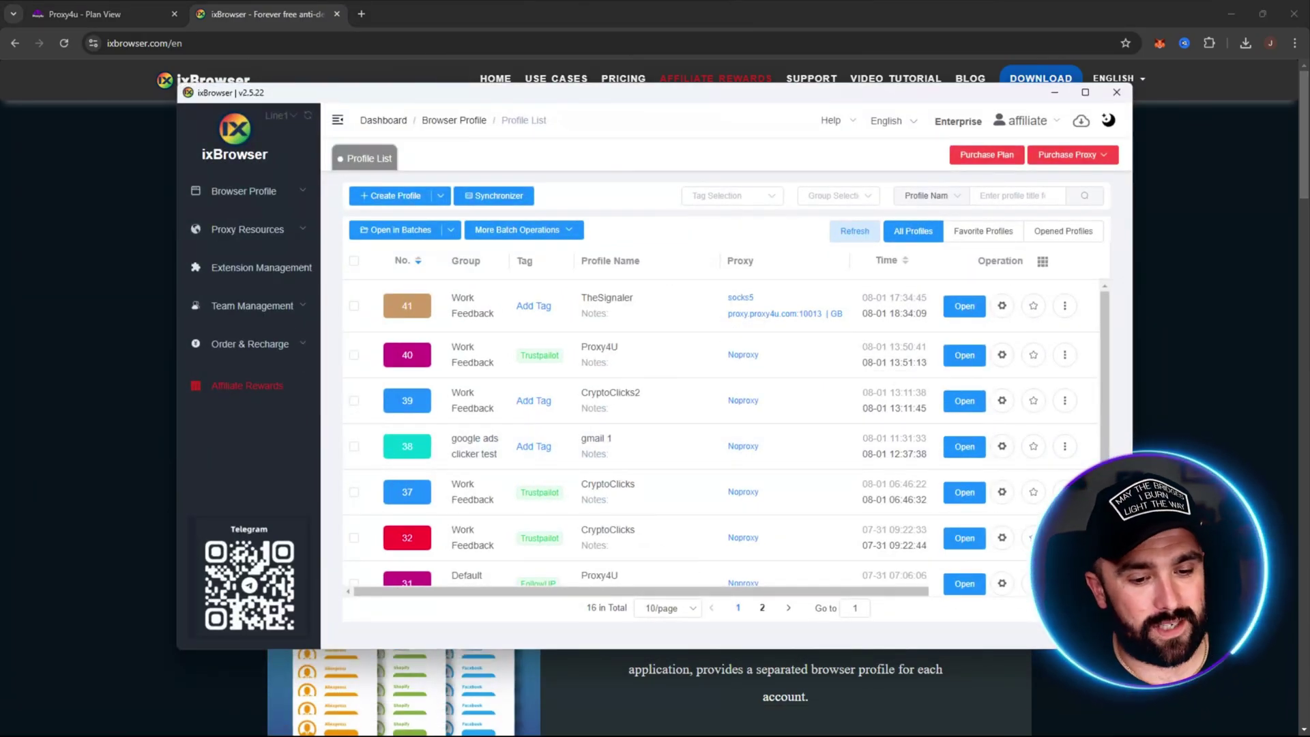
{"action": "left_click_drag", "start_coordinate": [1132, 649], "coordinate": [1215, 704]}
{"action": "left_click_drag", "start_coordinate": [865, 107], "coordinate": [811, 87]}
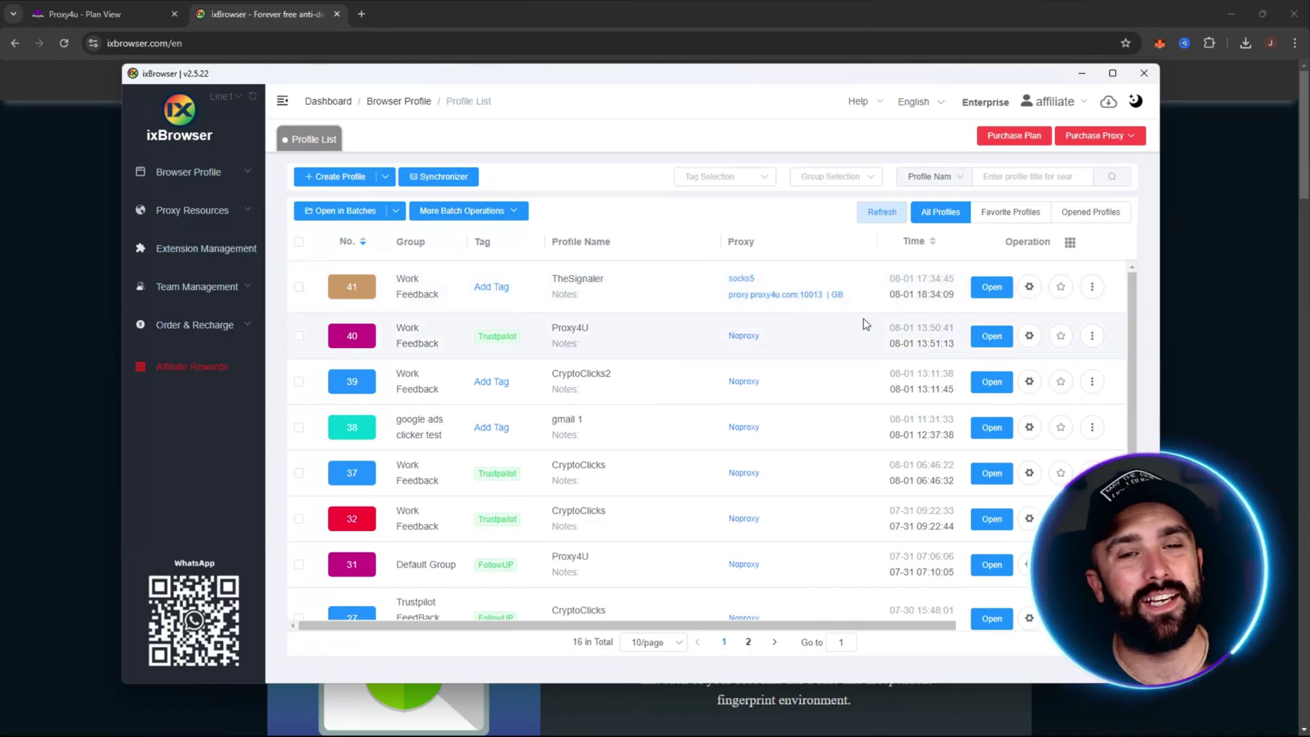
{"action": "left_click_drag", "start_coordinate": [1141, 295], "coordinate": [1135, 379]}
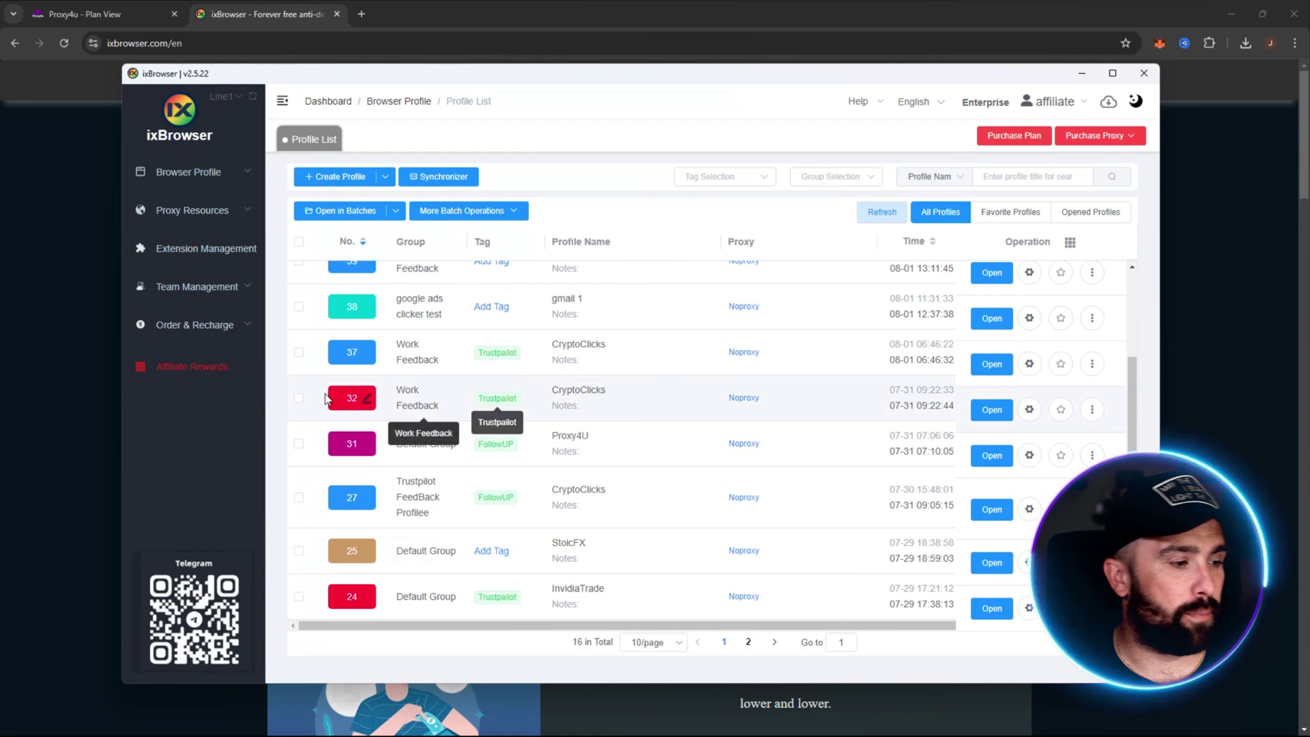
Step: Check profiles 31 and 27 and open the checked profiles together with sync started
{"action": "left_click", "coordinate": [300, 445]}
{"action": "left_click", "coordinate": [299, 498]}
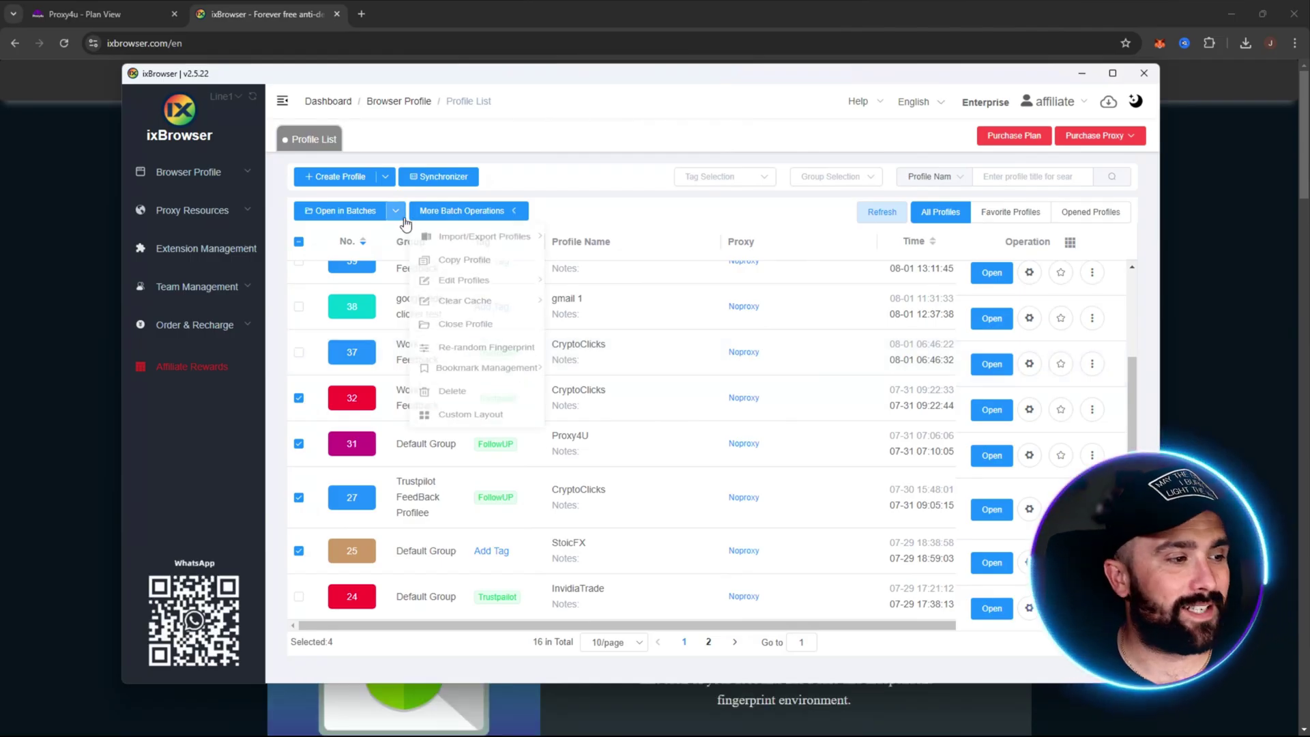
{"action": "mouse_move", "coordinate": [400, 221]}
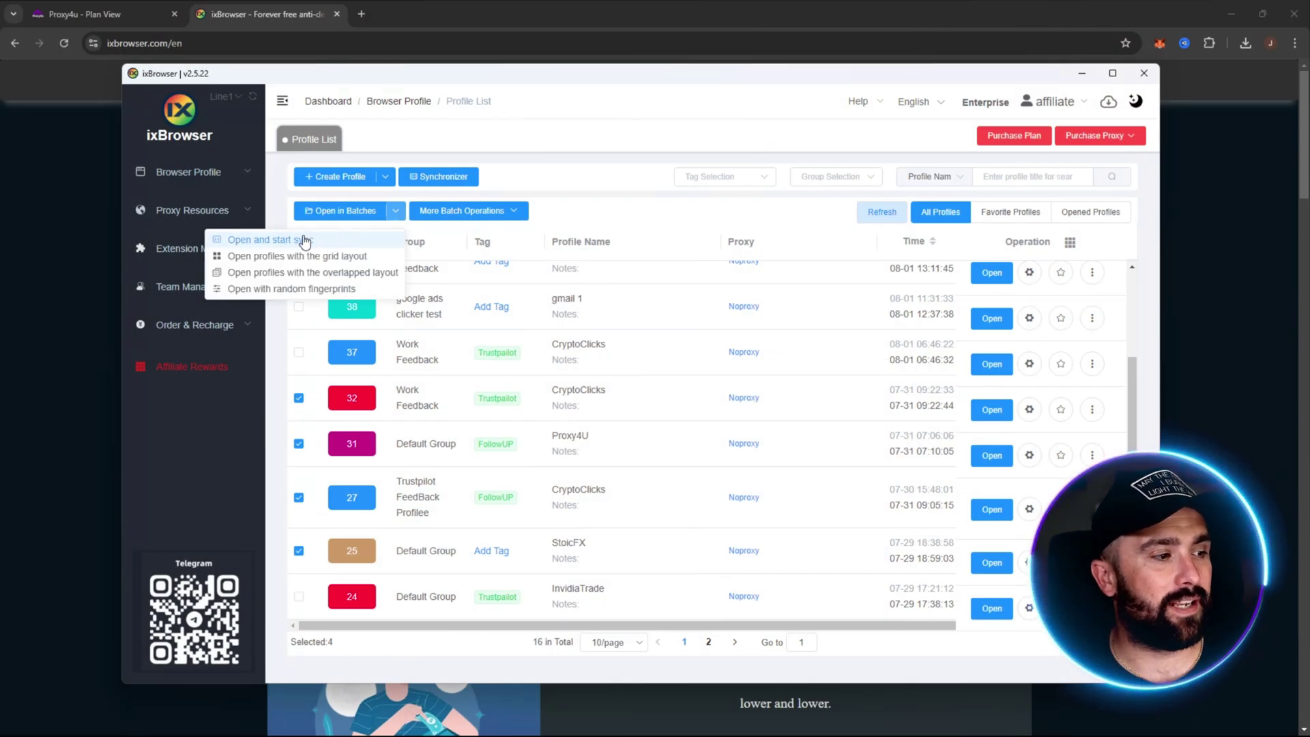
{"action": "left_click", "coordinate": [294, 240]}
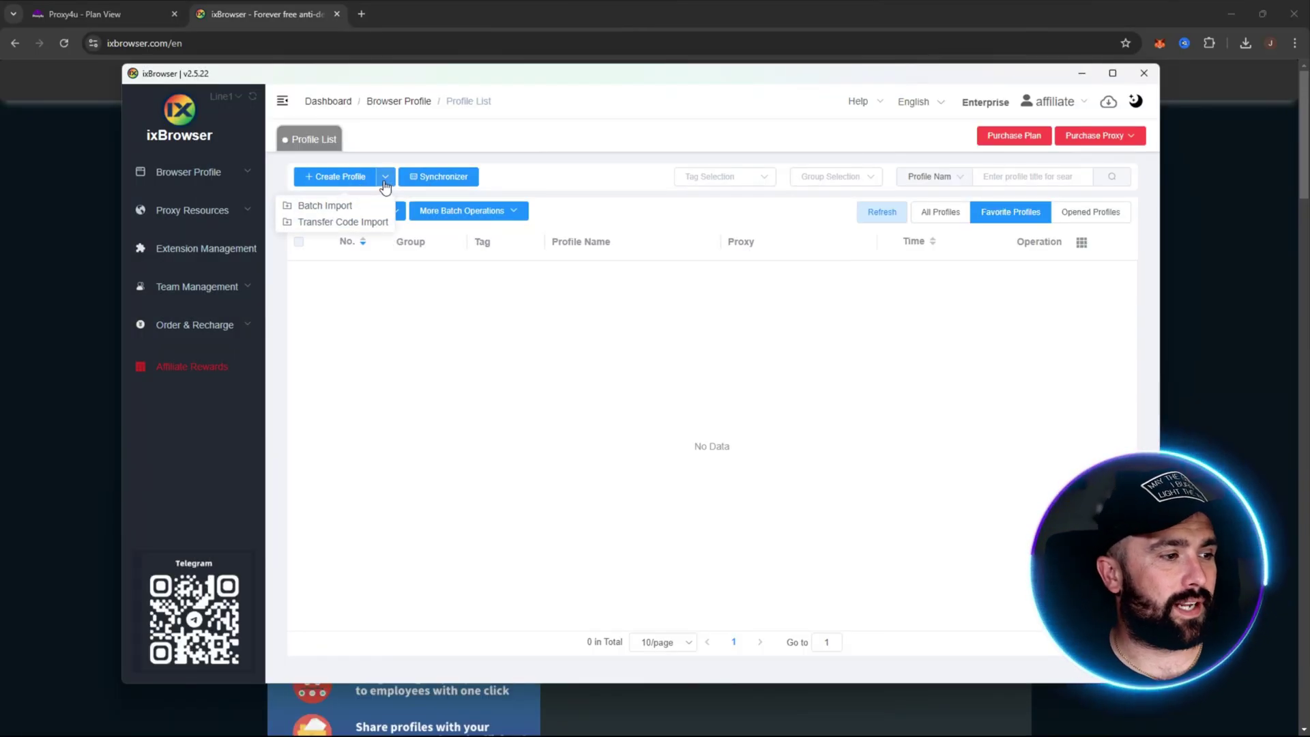
Step: Start a new facebook.com profile named 1 in Default Group and go to its proxy settings
{"action": "left_click", "coordinate": [356, 177]}
{"action": "left_click", "coordinate": [831, 169]}
{"action": "left_click", "coordinate": [784, 257]}
{"action": "left_click", "coordinate": [794, 194]}
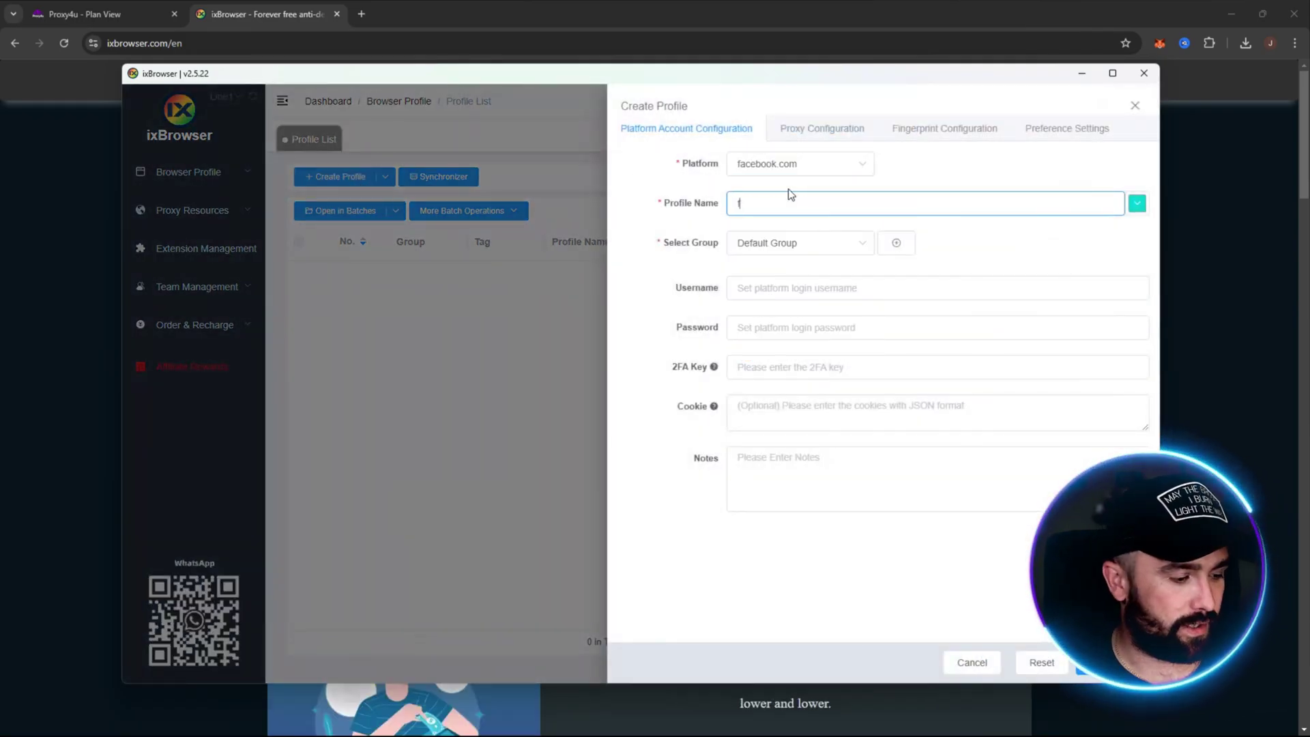
{"action": "key", "text": "BackSpace"}
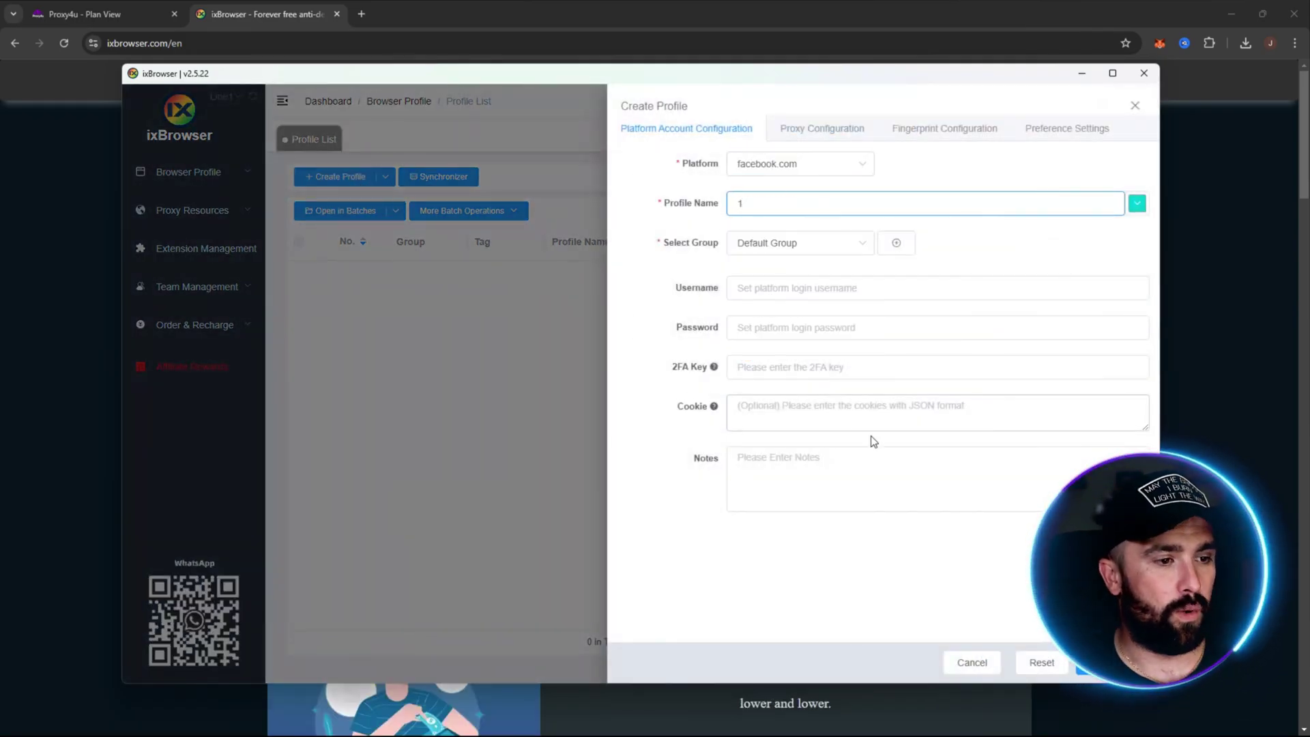
{"action": "left_click", "coordinate": [785, 245]}
{"action": "left_click", "coordinate": [785, 245]}
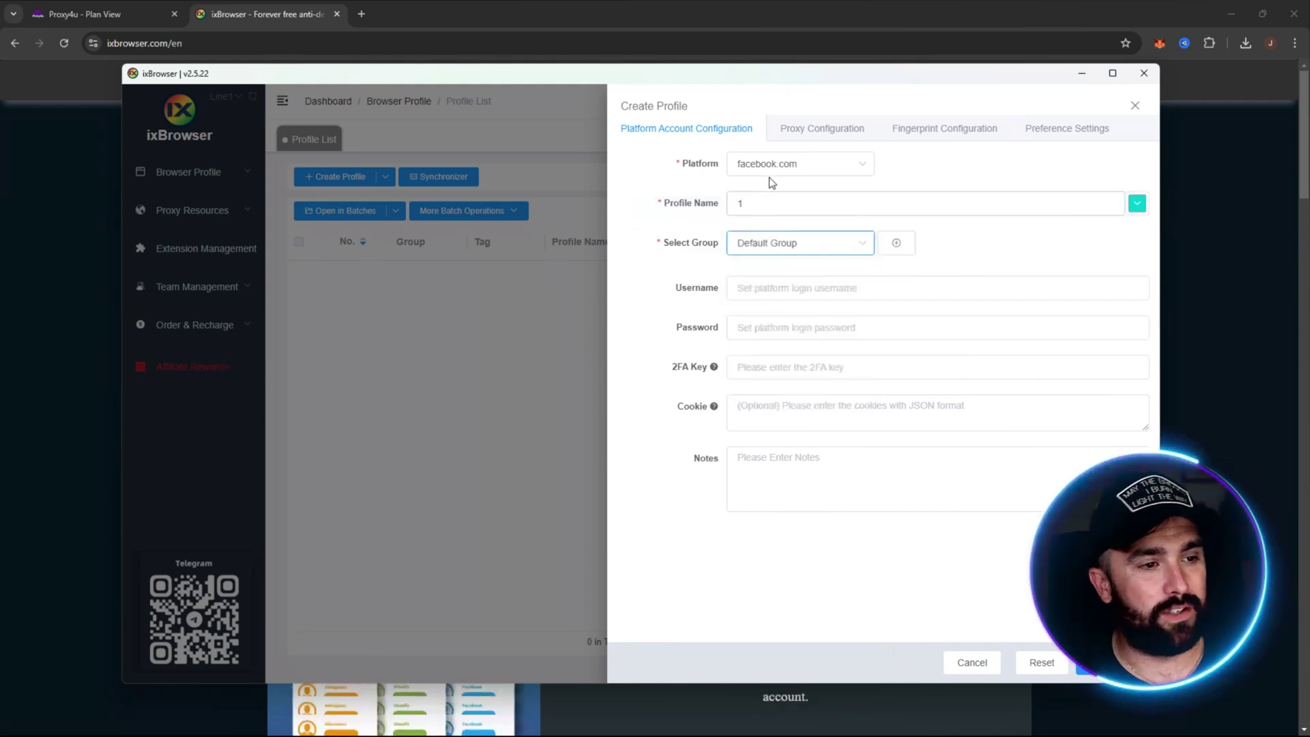
{"action": "left_click", "coordinate": [1081, 664]}
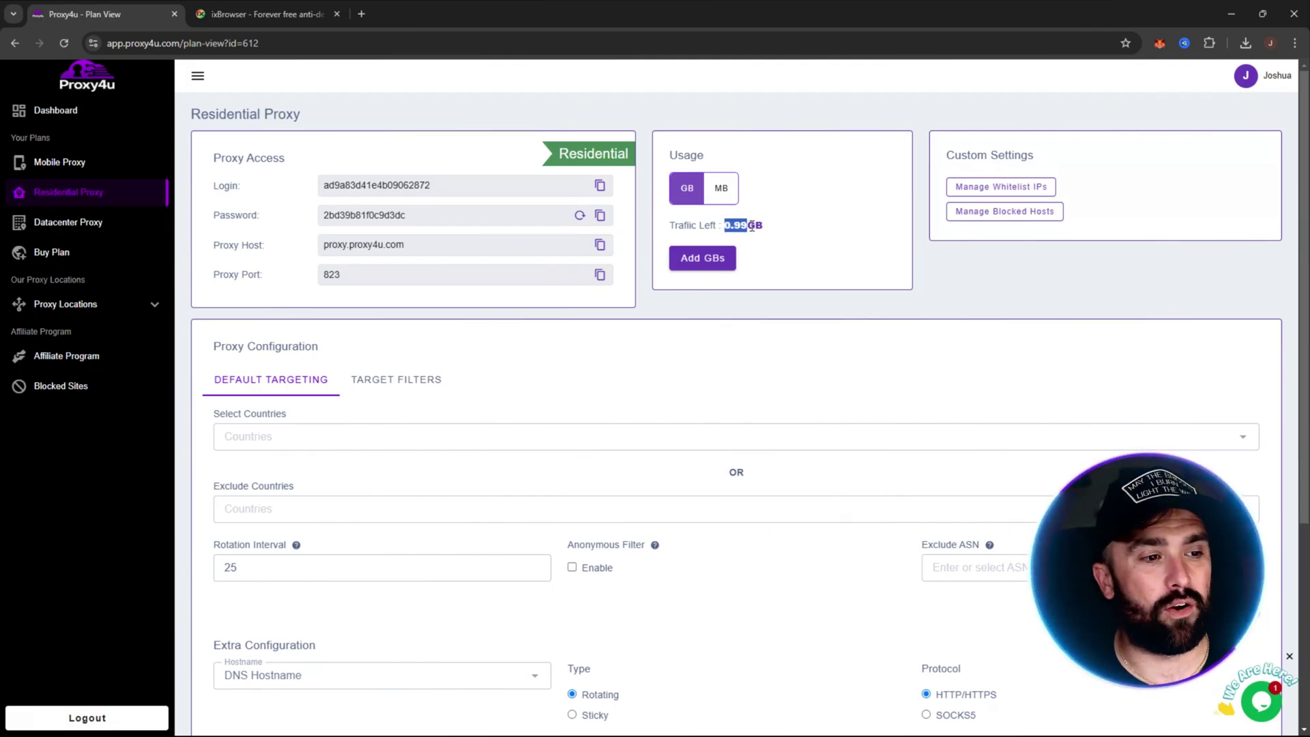
Step: Review the Proxy4u residential proxy access credentials
{"action": "scroll", "coordinate": [758, 426], "scroll_direction": "down", "scroll_amount": 2}
{"action": "scroll", "coordinate": [712, 346], "scroll_direction": "up", "scroll_amount": 2}
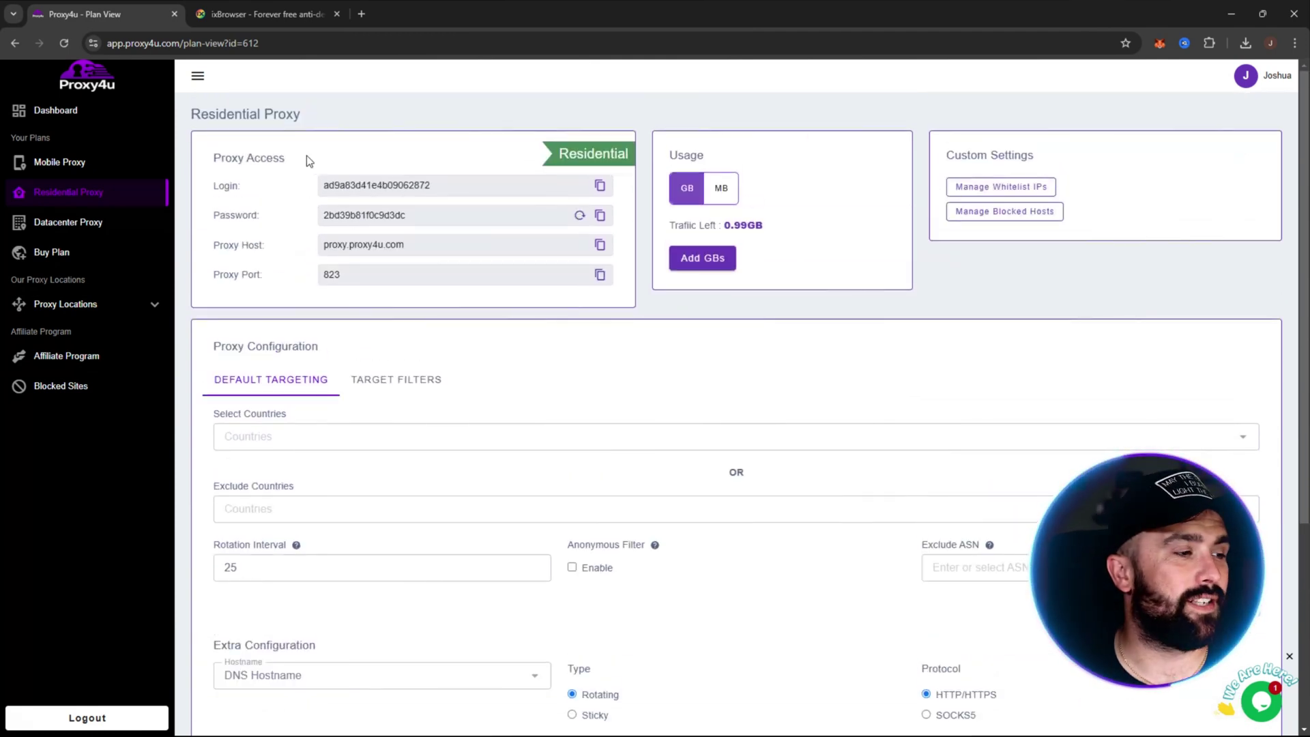
{"action": "left_click_drag", "start_coordinate": [208, 152], "coordinate": [434, 240]}
{"action": "left_click", "coordinate": [625, 300]}
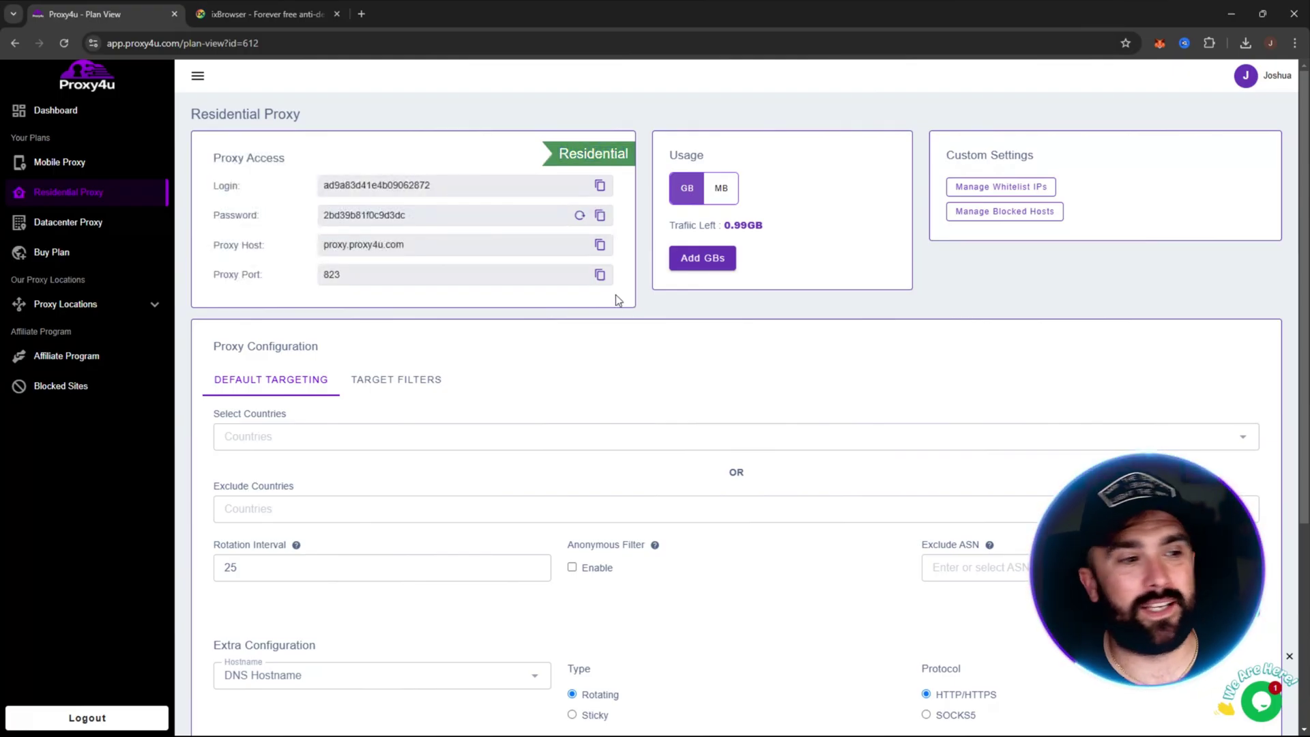
Step: Select Russia (7405) as the proxy's target country
{"action": "left_click", "coordinate": [358, 441]}
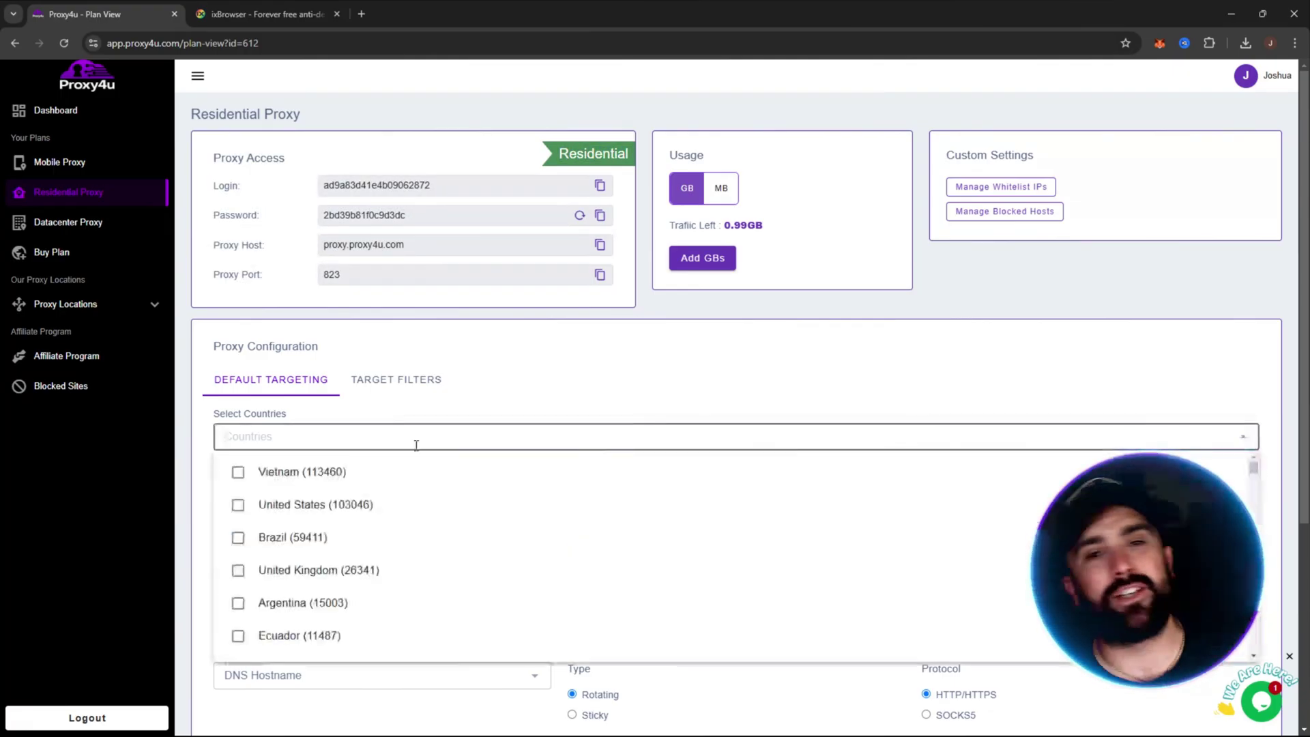
{"action": "scroll", "coordinate": [381, 564], "scroll_direction": "down", "scroll_amount": 4}
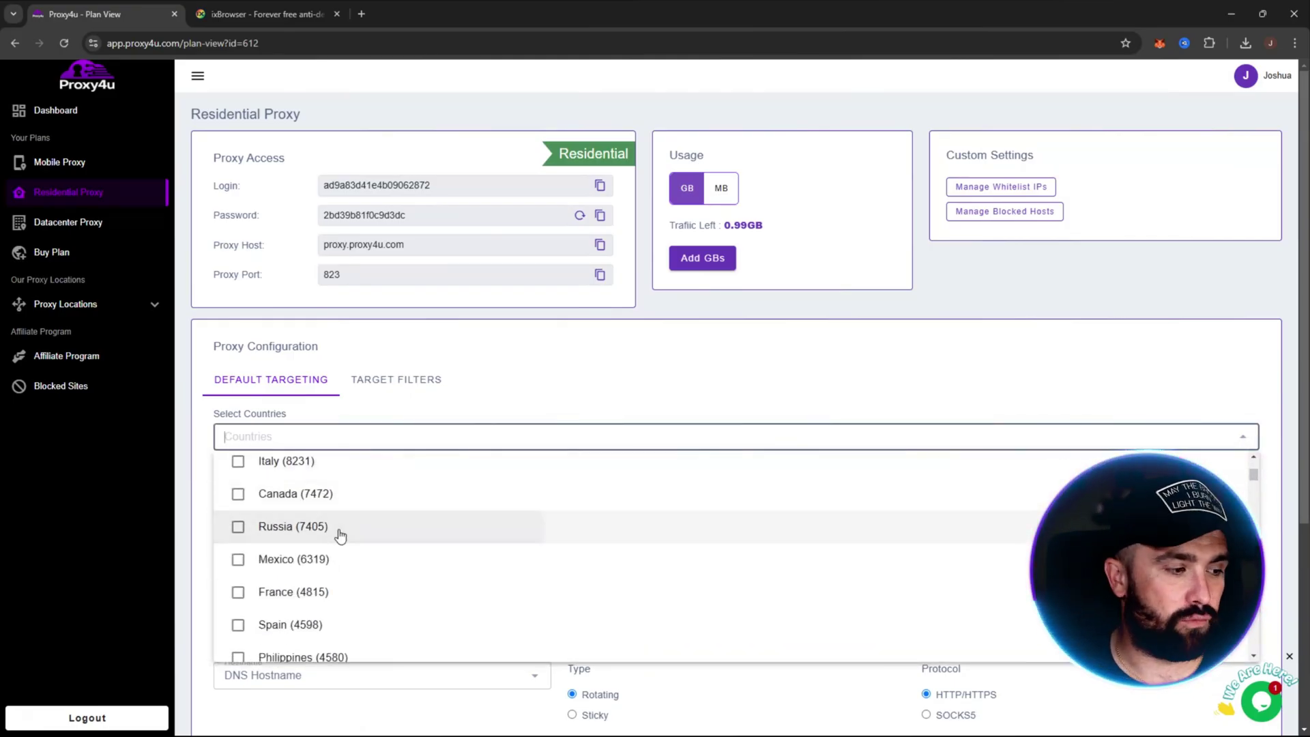
{"action": "left_click", "coordinate": [342, 533]}
{"action": "left_click", "coordinate": [812, 358]}
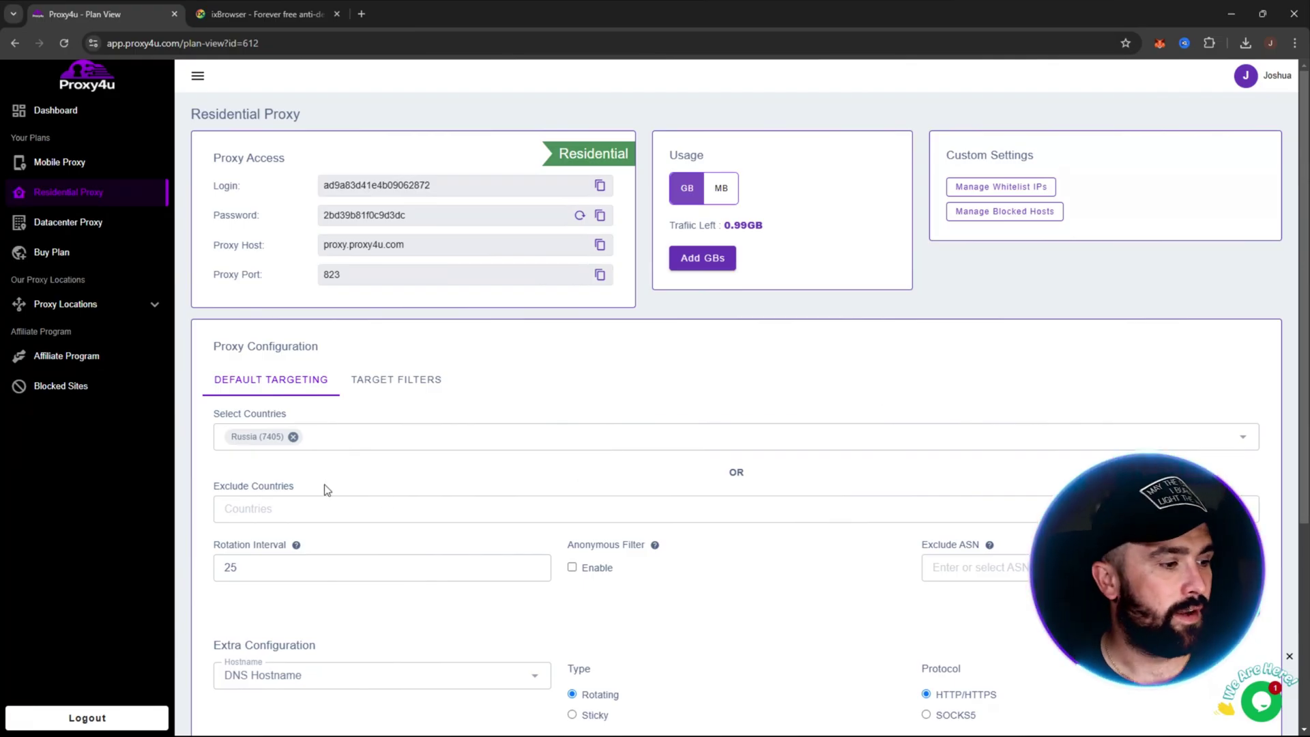
Step: Make the Russian proxy sticky and change its rotation interval from 25 to 15
{"action": "scroll", "coordinate": [303, 481], "scroll_direction": "down", "scroll_amount": 2}
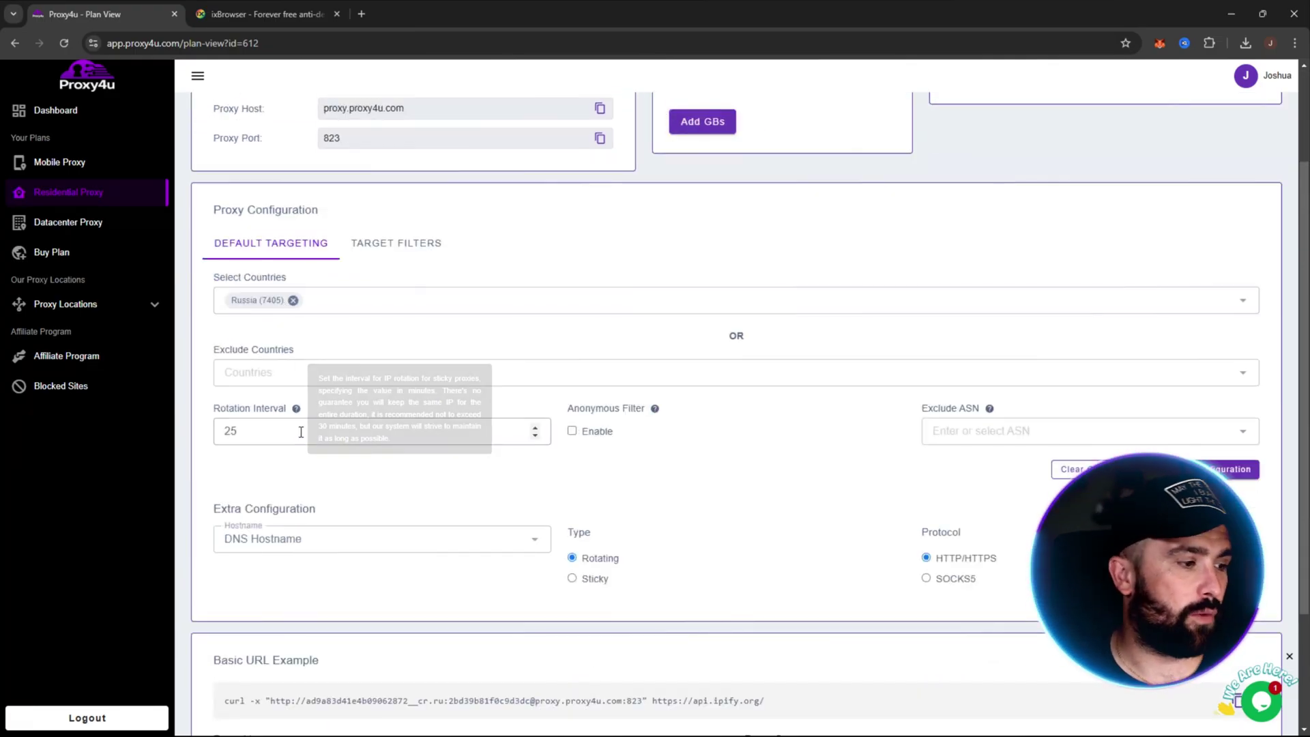
{"action": "left_click", "coordinate": [573, 579]}
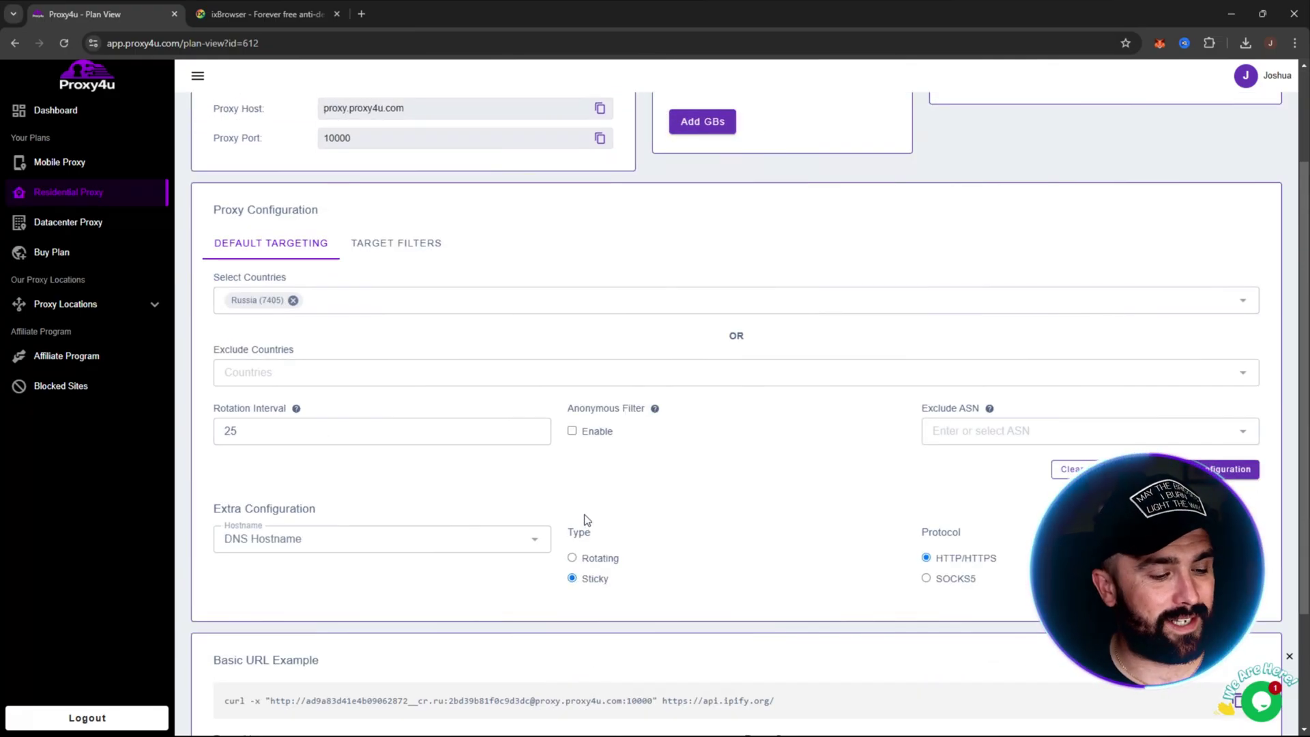
{"action": "left_click", "coordinate": [323, 432]}
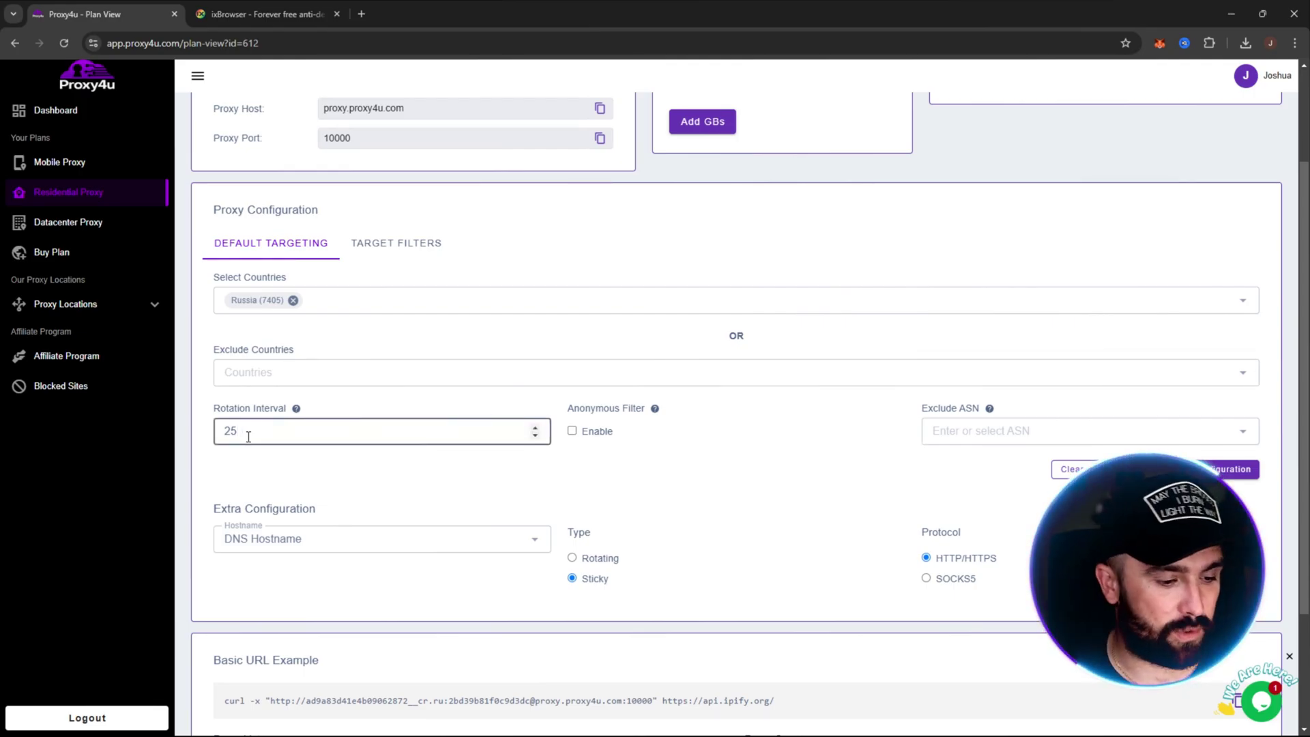
{"action": "key", "text": "BackSpace"}
{"action": "key", "text": "BackSpace"}
{"action": "type", "text": "1"}
{"action": "left_click", "coordinate": [339, 485]}
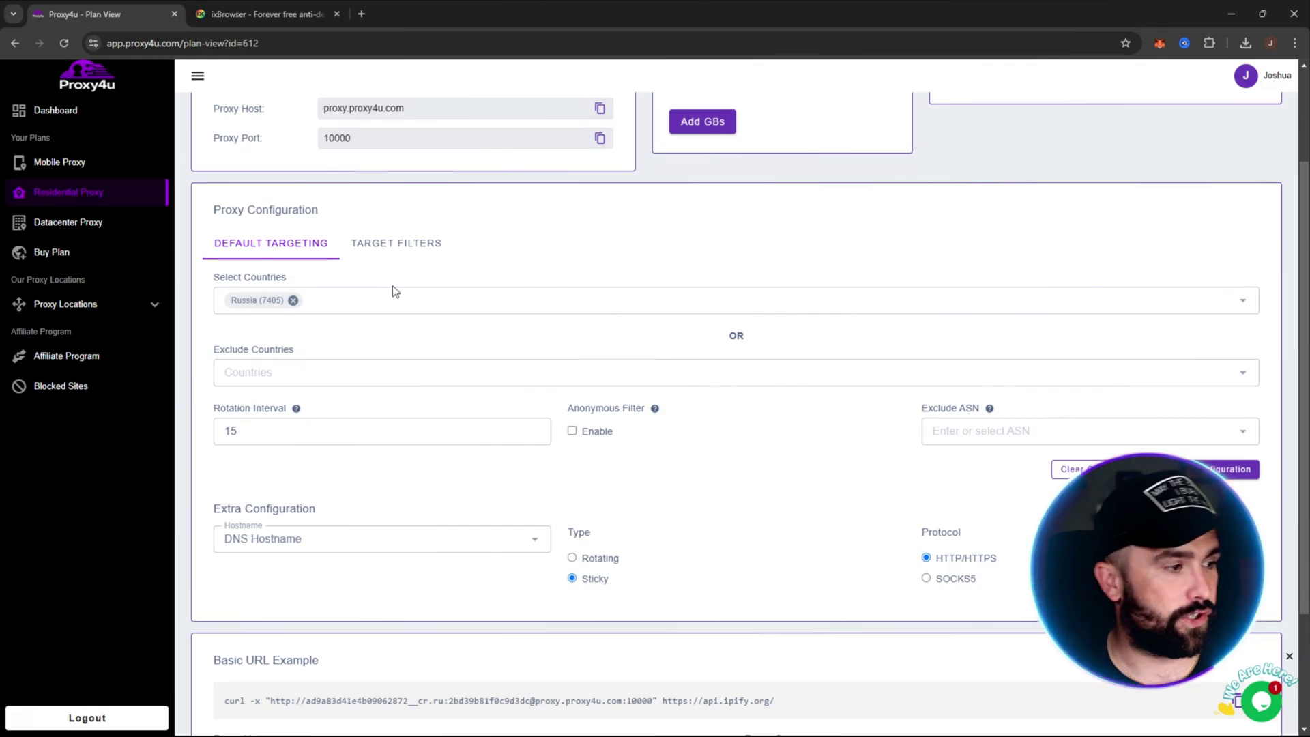
Step: Review the generated Russia proxy list and bring back ixBrowser's Create Profile dialog
{"action": "scroll", "coordinate": [836, 368], "scroll_direction": "down", "scroll_amount": 2}
{"action": "scroll", "coordinate": [805, 357], "scroll_direction": "up", "scroll_amount": 4}
{"action": "scroll", "coordinate": [813, 334], "scroll_direction": "down", "scroll_amount": 2}
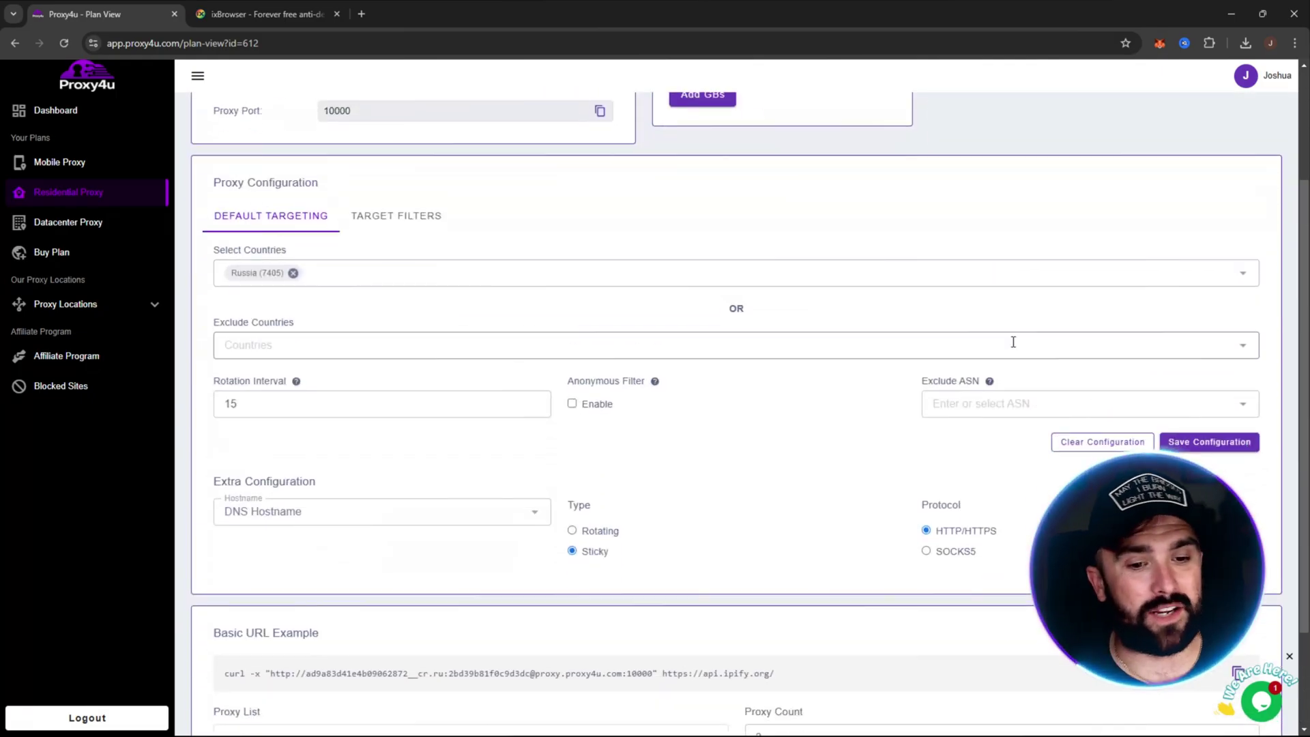
{"action": "scroll", "coordinate": [849, 349], "scroll_direction": "down", "scroll_amount": 1}
{"action": "scroll", "coordinate": [751, 444], "scroll_direction": "down", "scroll_amount": 1}
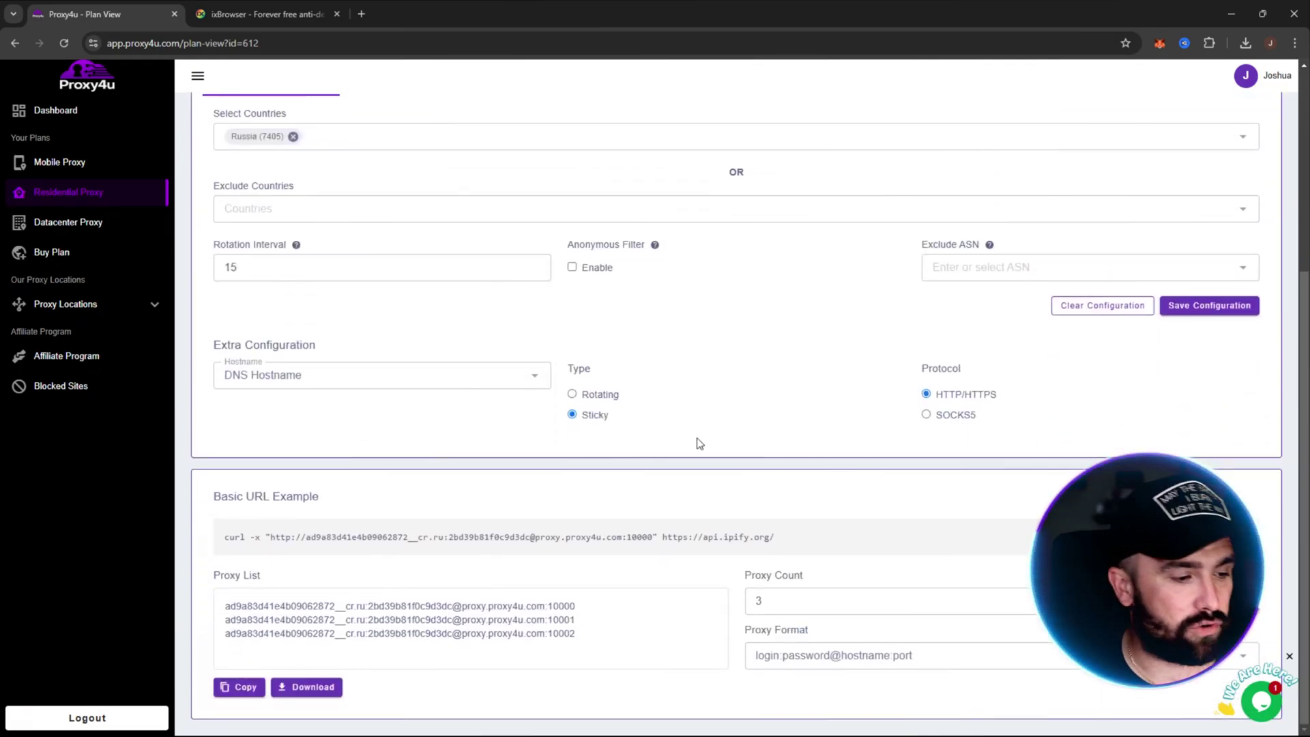
{"action": "mouse_move", "coordinate": [238, 604]}
{"action": "left_mouse_down"}
{"action": "mouse_move", "coordinate": [576, 605]}
{"action": "mouse_move", "coordinate": [587, 633]}
{"action": "mouse_move", "coordinate": [227, 623]}
{"action": "mouse_move", "coordinate": [226, 605]}
{"action": "left_mouse_up"}
{"action": "left_click", "coordinate": [659, 628]}
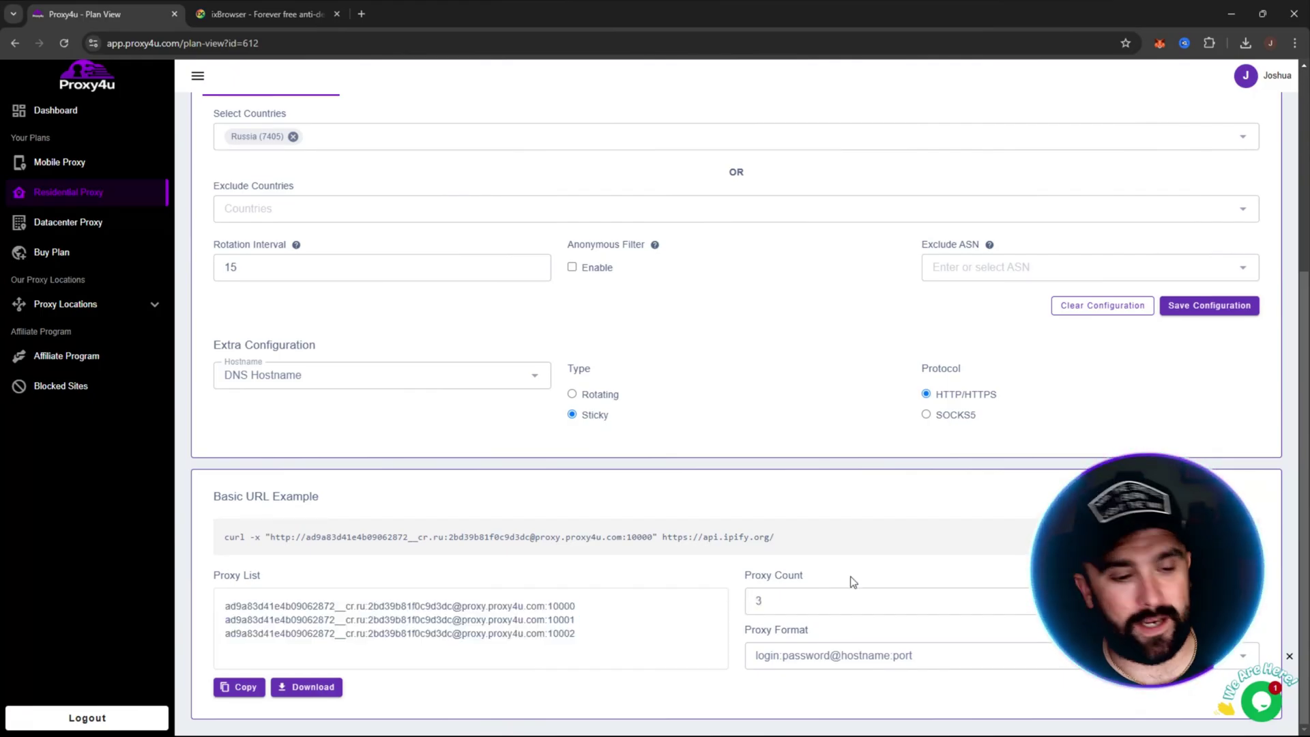
{"action": "left_click_drag", "start_coordinate": [749, 634], "coordinate": [806, 631]}
{"action": "left_click", "coordinate": [804, 654]}
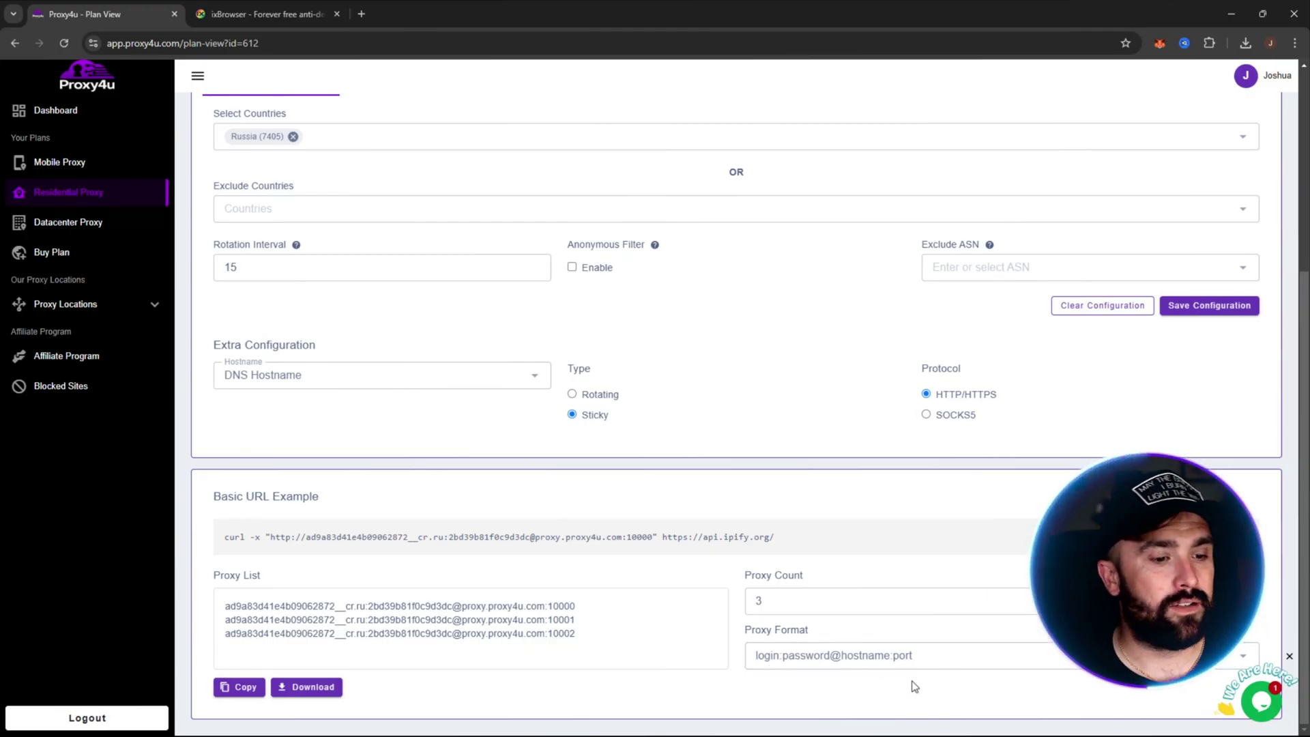
{"action": "left_click", "coordinate": [974, 722]}
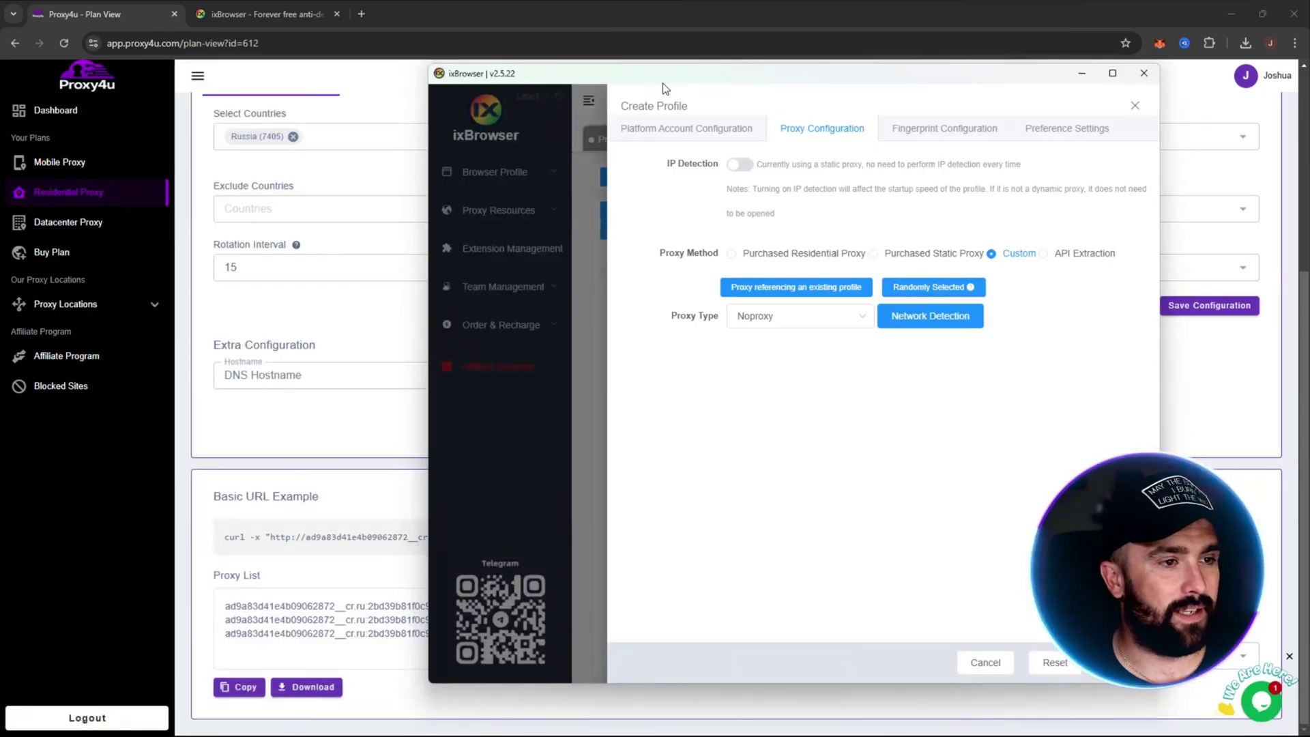
Step: Set the proxy type to HTTP and paste host proxy.proxy4u.com from the Proxy4u list
{"action": "left_click_drag", "start_coordinate": [665, 87], "coordinate": [735, 84]}
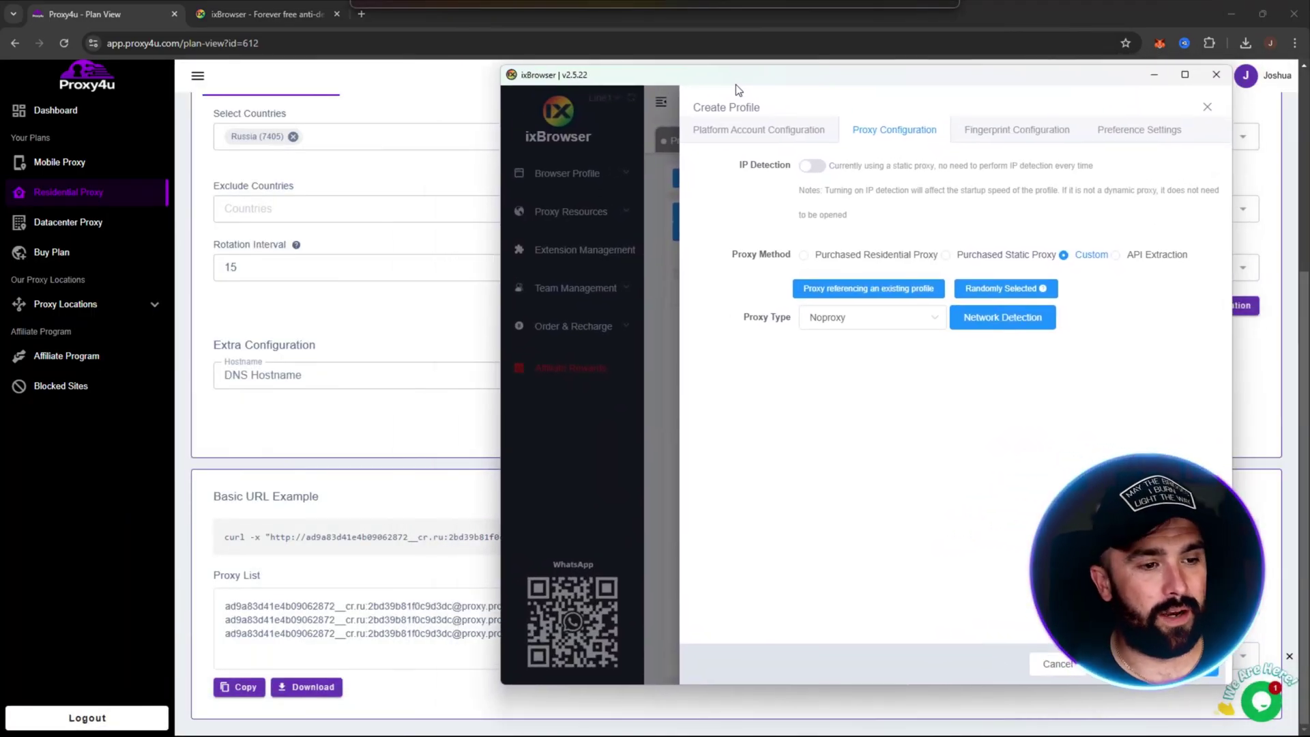
{"action": "left_click", "coordinate": [890, 324]}
{"action": "left_click", "coordinate": [848, 386]}
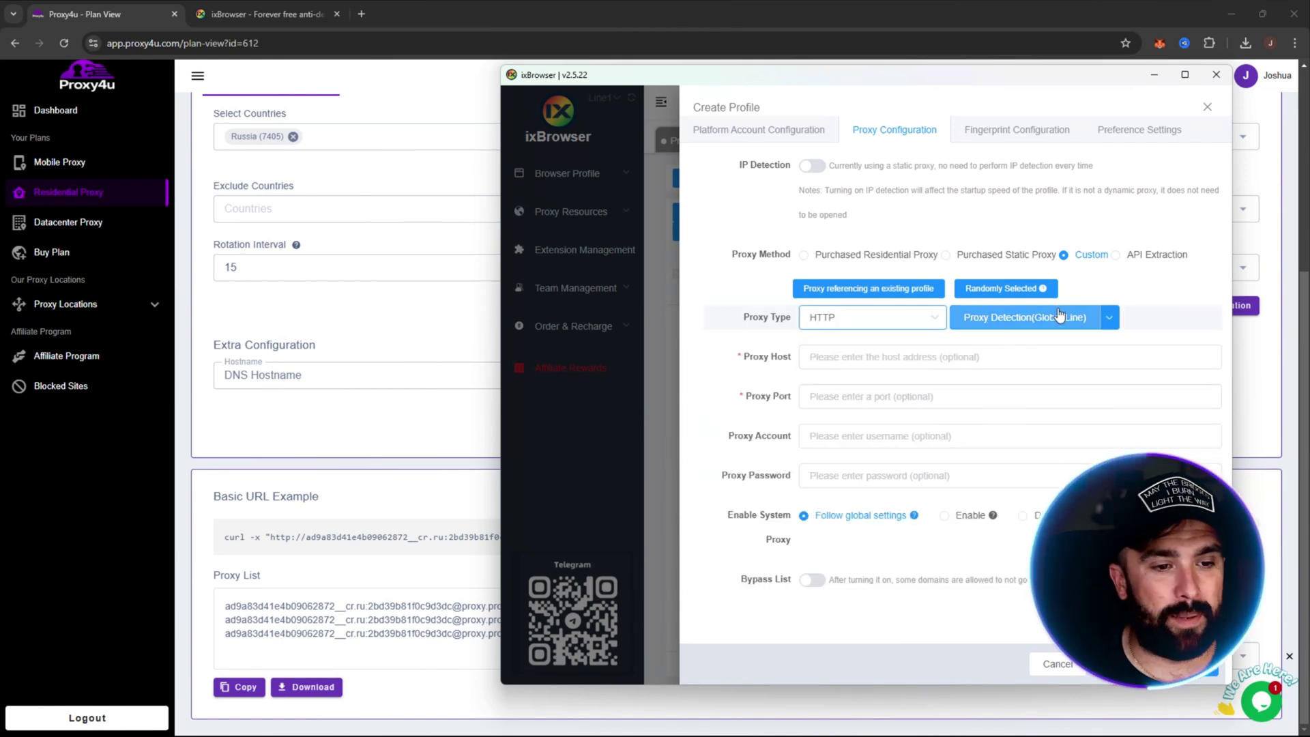
{"action": "left_click", "coordinate": [857, 361]}
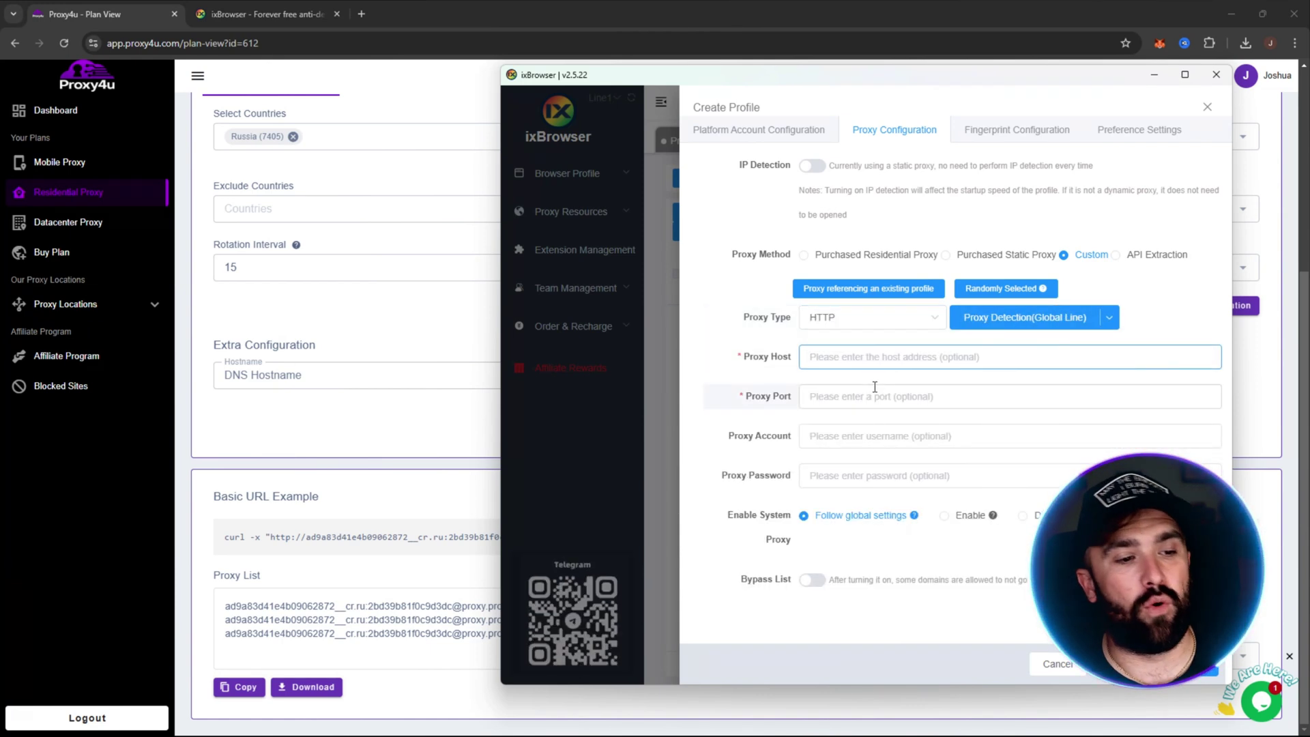
{"action": "left_click", "coordinate": [443, 493]}
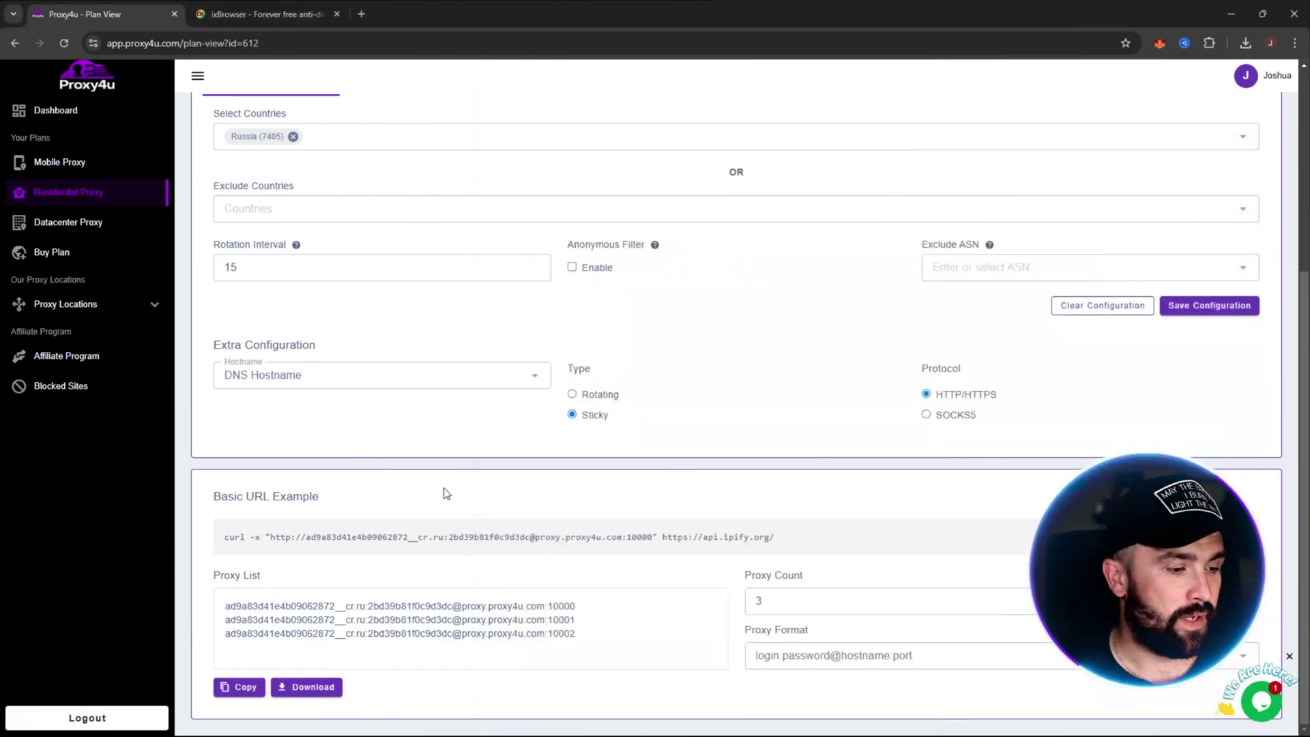
{"action": "left_click_drag", "start_coordinate": [477, 610], "coordinate": [509, 610]}
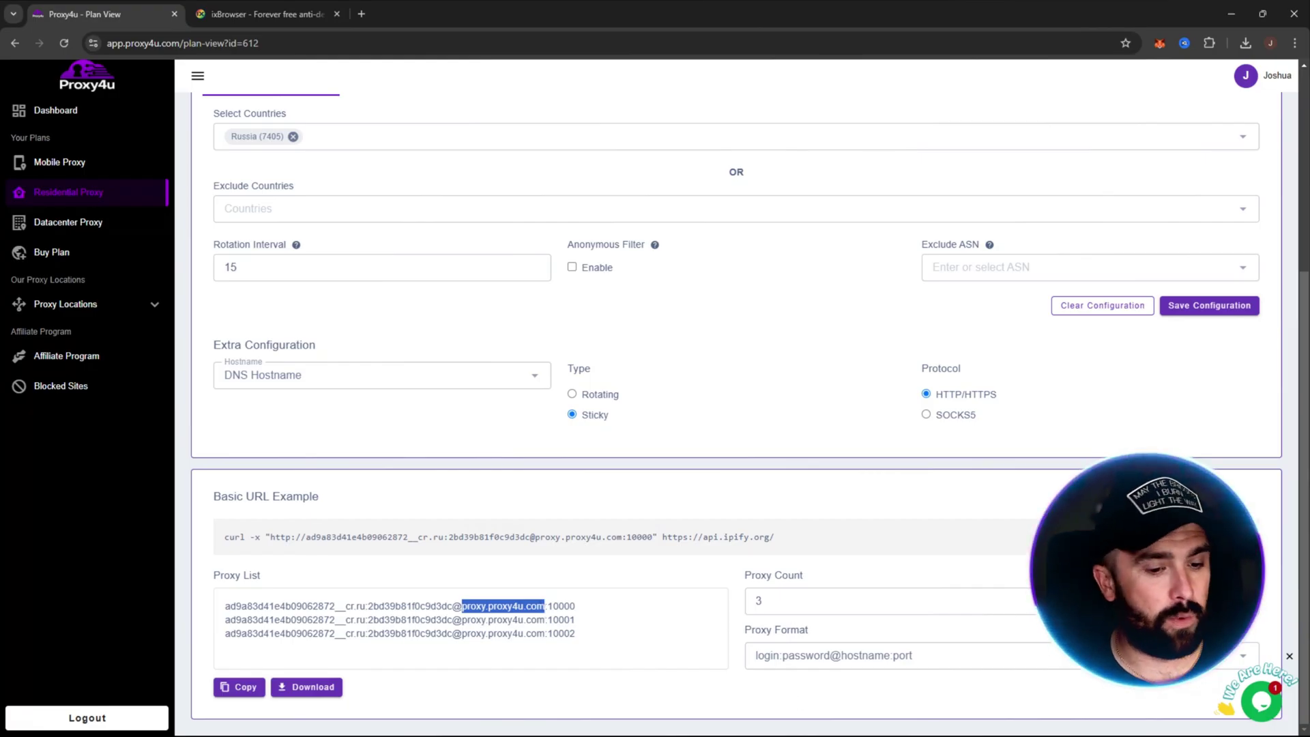
{"action": "left_click", "coordinate": [973, 721]}
{"action": "left_click", "coordinate": [846, 357]}
{"action": "type", "text": "proxy.proxy4u.com"}
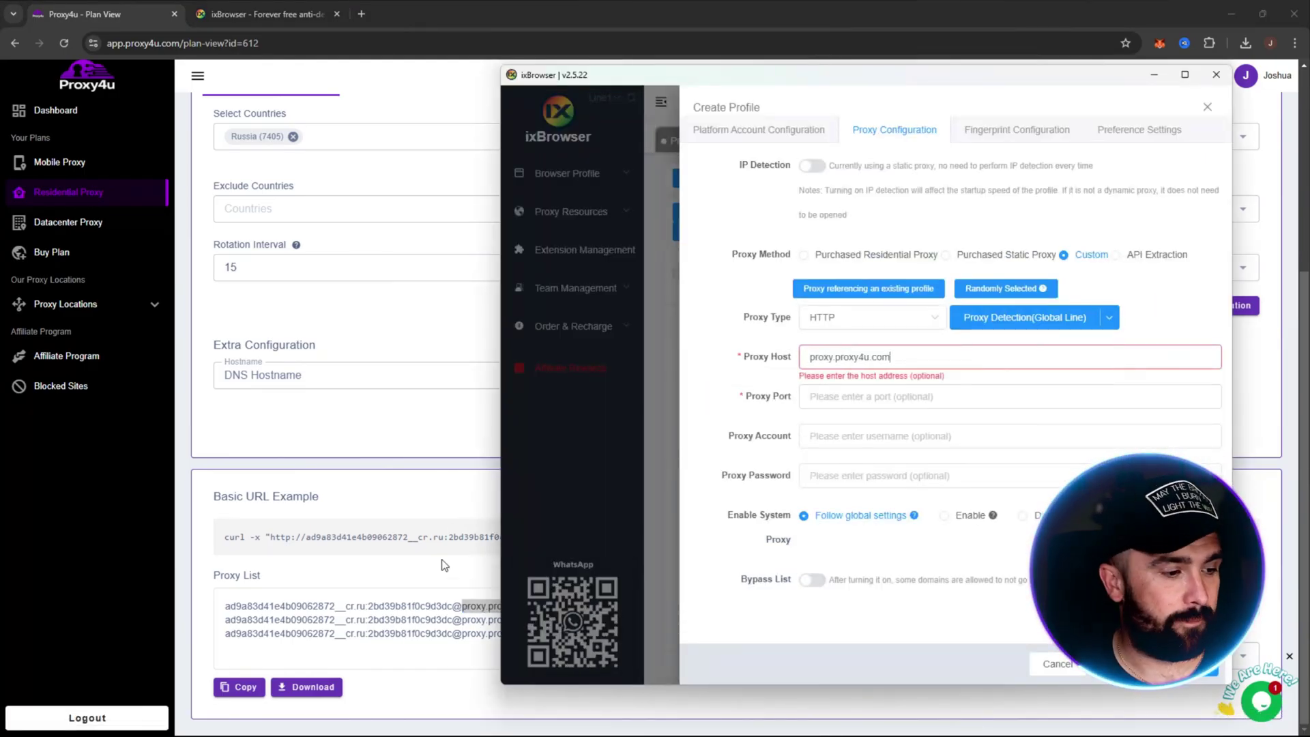
Step: Copy port 10000 from the Proxy4u list into the proxy port field
{"action": "left_click", "coordinate": [445, 574]}
{"action": "left_click_drag", "start_coordinate": [549, 606], "coordinate": [577, 606]}
{"action": "key", "text": "ctrl+c"}
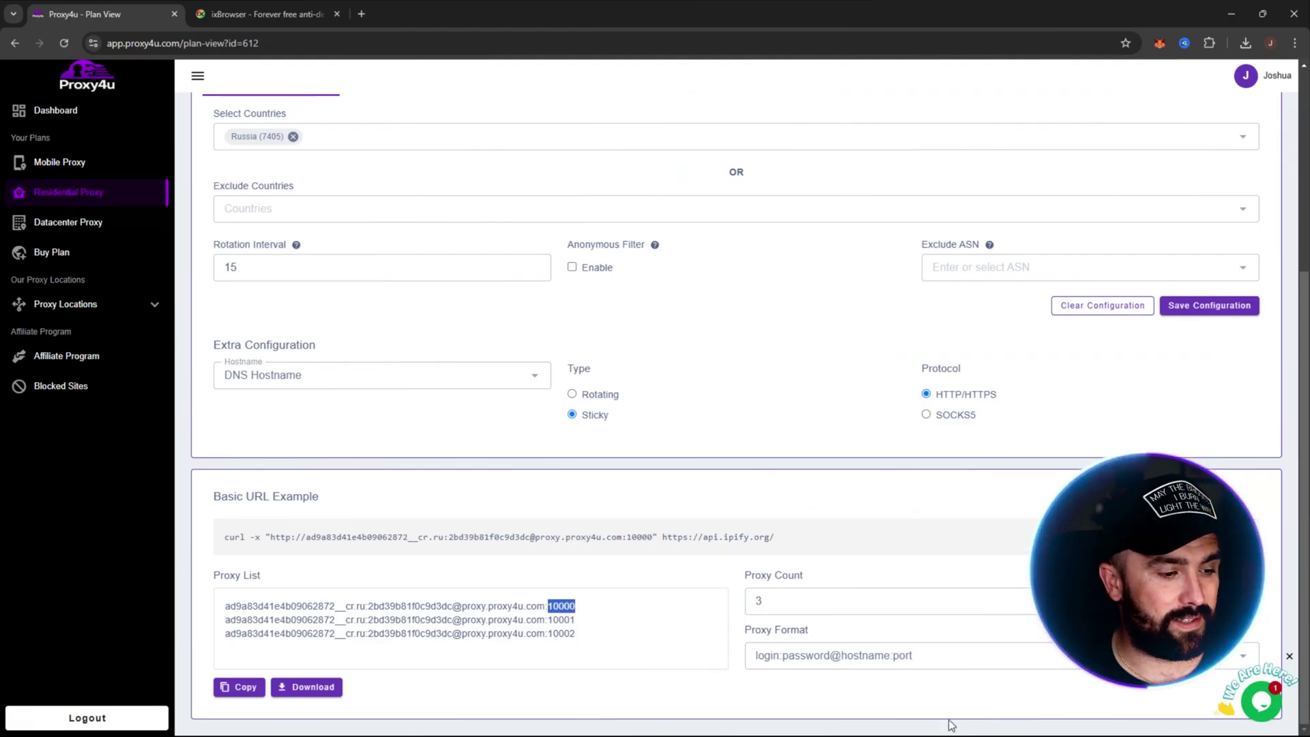
{"action": "left_click", "coordinate": [972, 721]}
{"action": "left_click", "coordinate": [873, 396]}
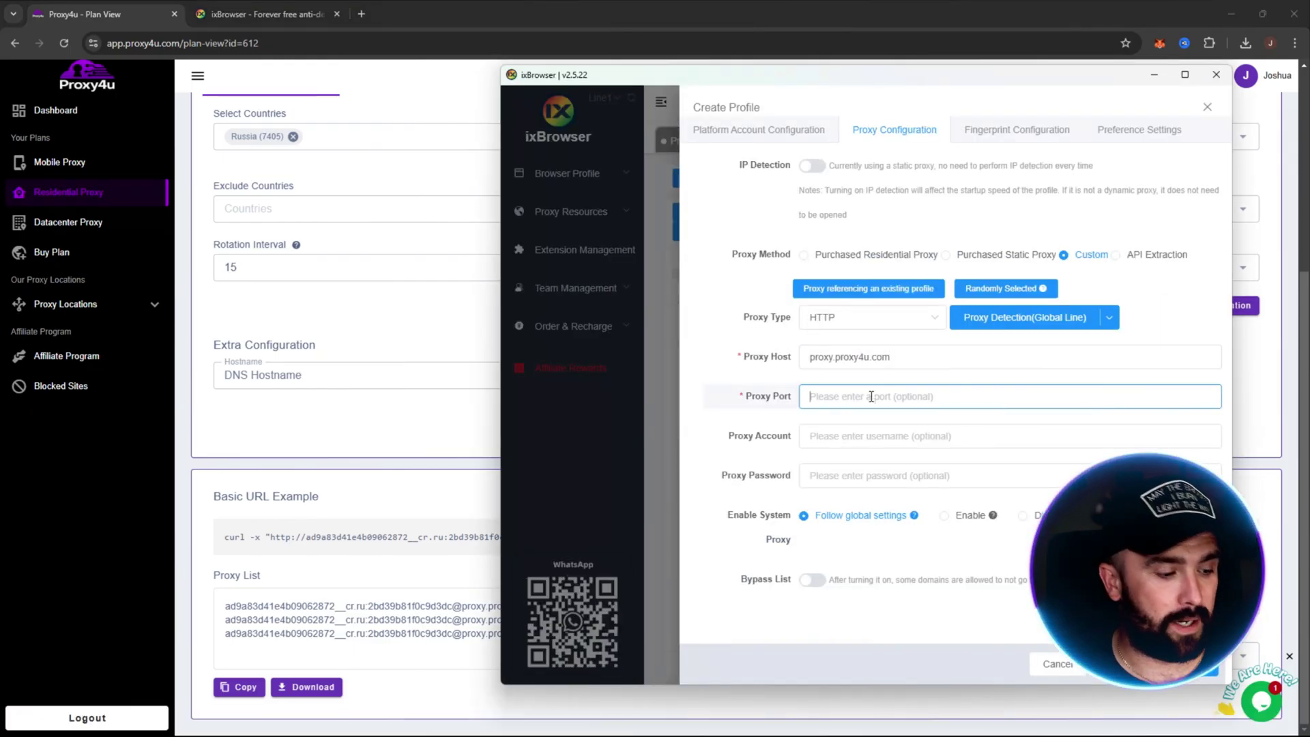
{"action": "key", "text": "ctrl+v"}
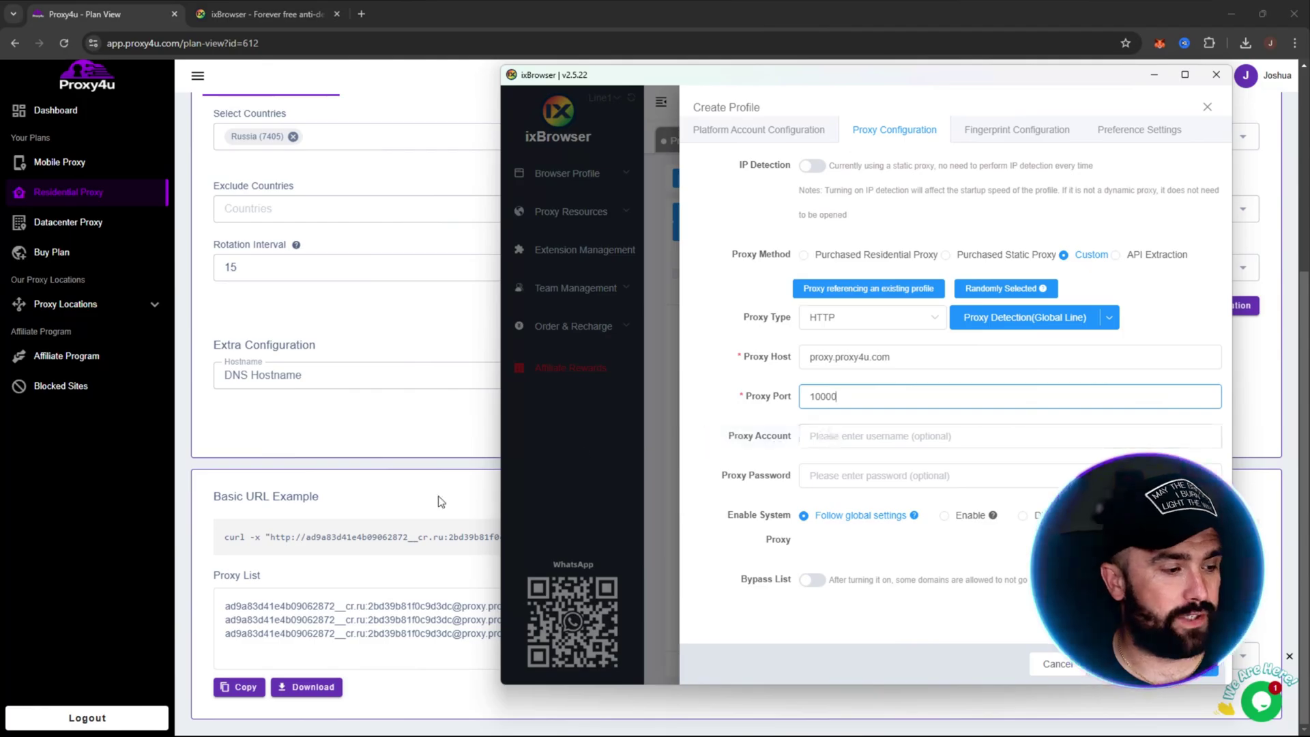
Step: Paste the Proxy4u username and password into the proxy fields and save the profile
{"action": "left_click", "coordinate": [440, 500]}
{"action": "left_click_drag", "start_coordinate": [227, 603], "coordinate": [357, 611]}
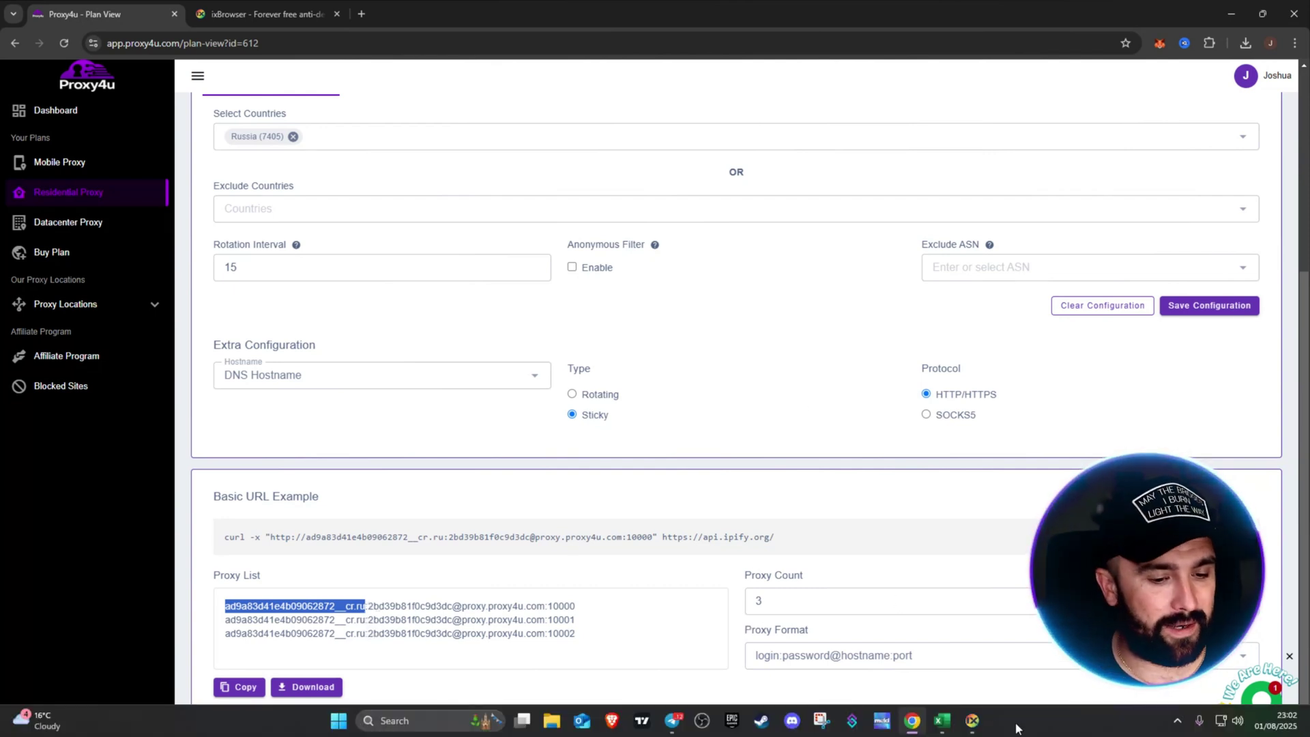
{"action": "left_click", "coordinate": [973, 721]}
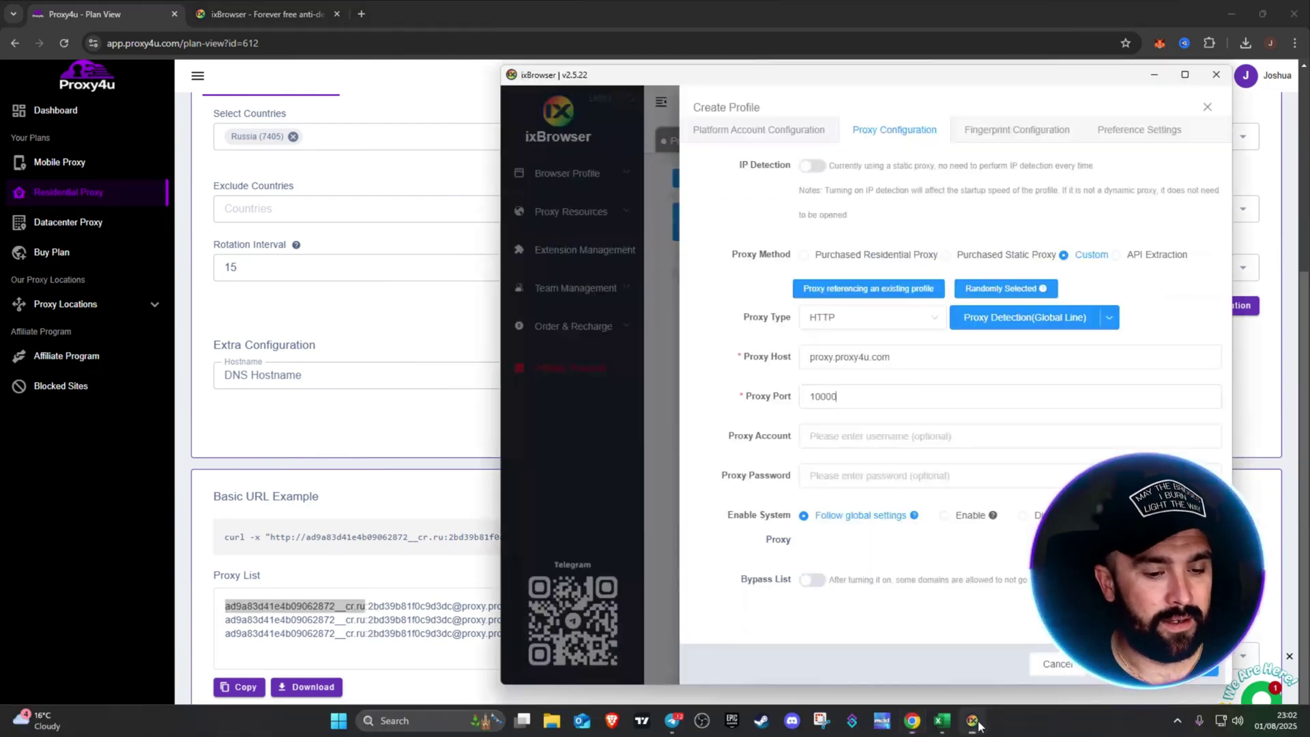
{"action": "left_click", "coordinate": [844, 437]}
{"action": "type", "text": "ad9a83d41e4b09062872__cr.ru"}
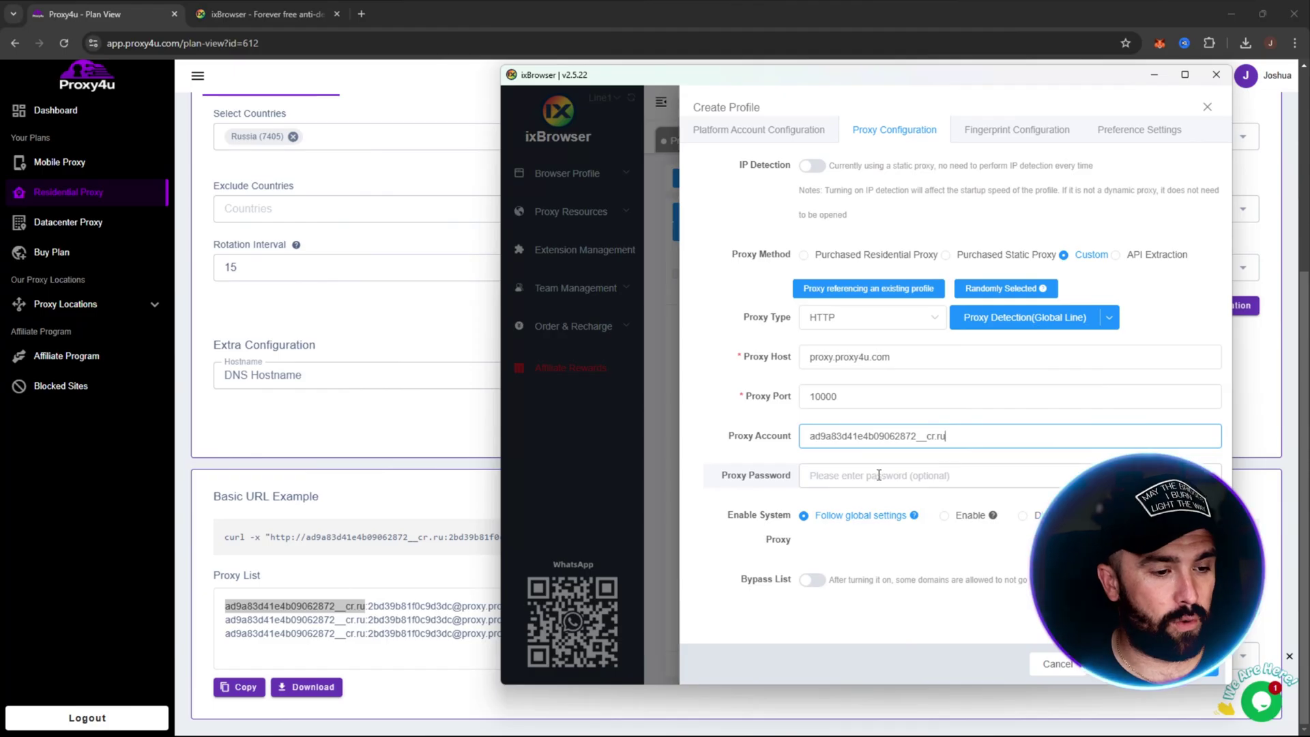
{"action": "left_click", "coordinate": [432, 518]}
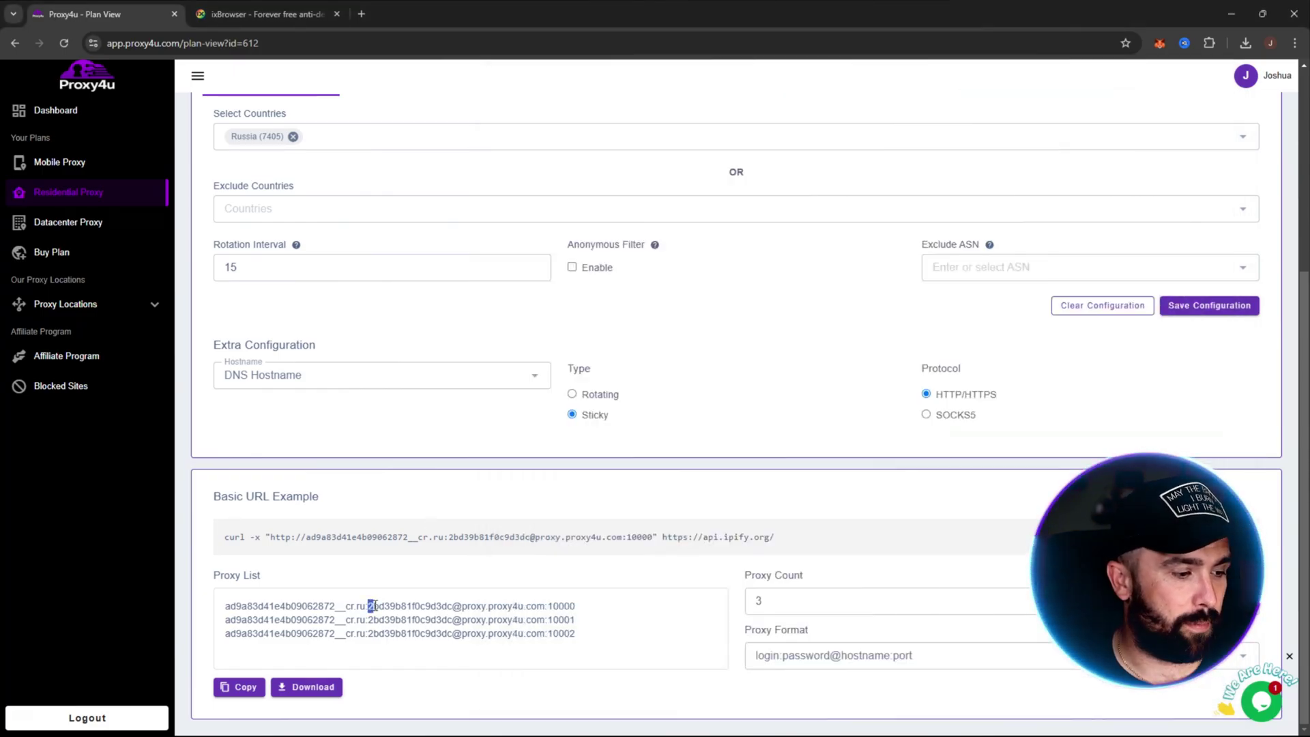
{"action": "left_click_drag", "start_coordinate": [379, 606], "coordinate": [443, 604]}
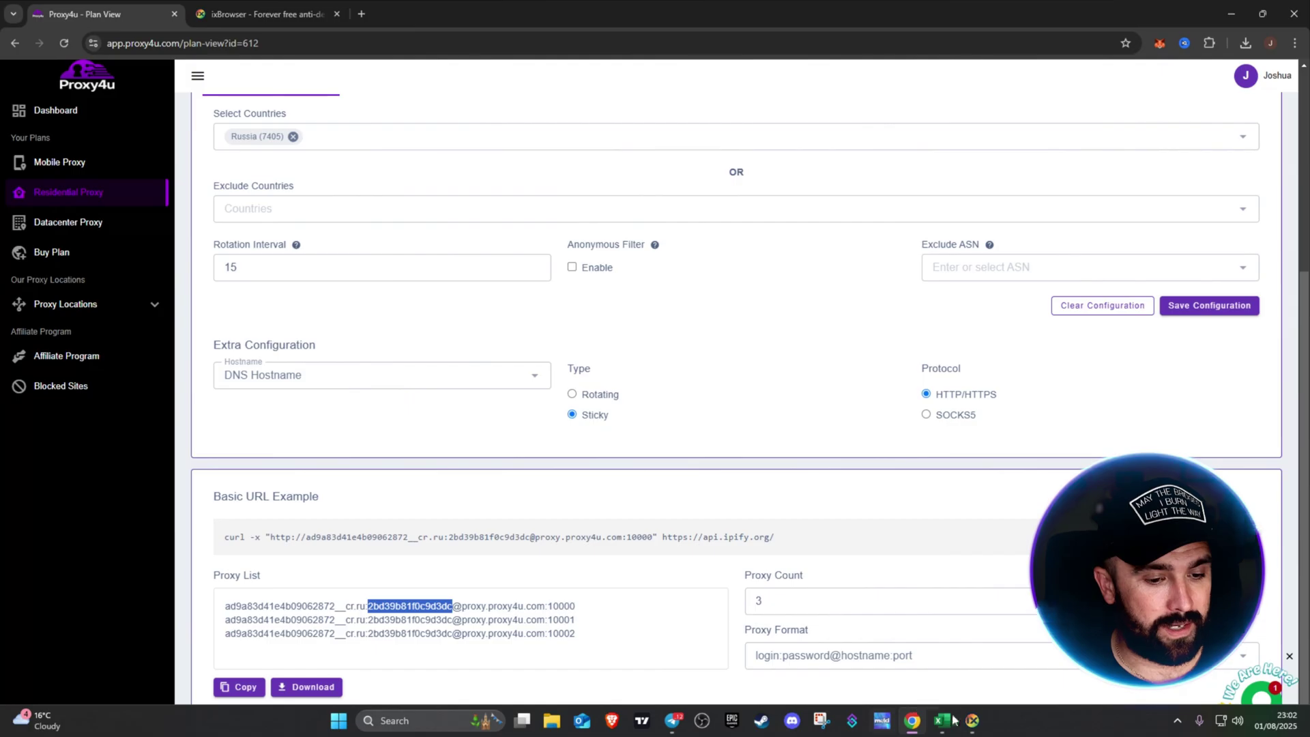
{"action": "left_click", "coordinate": [973, 729]}
{"action": "left_click", "coordinate": [905, 477]}
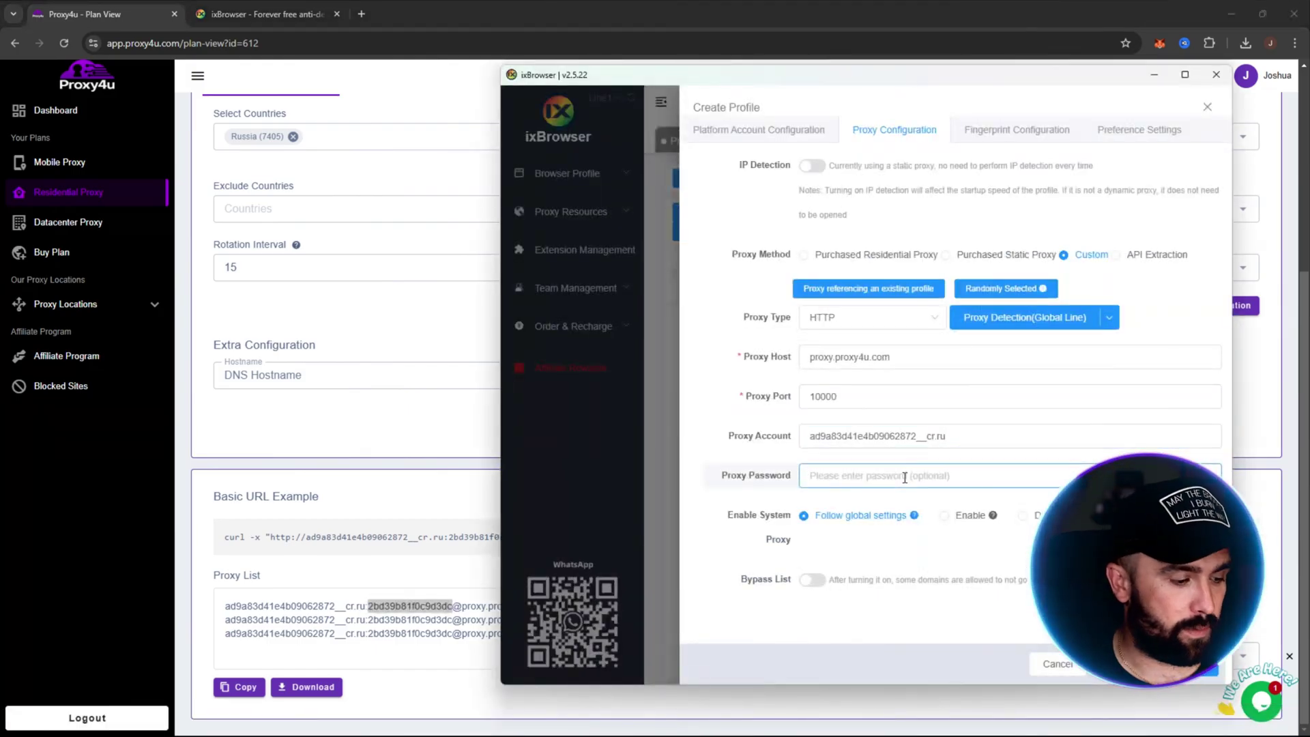
{"action": "key", "text": "ctrl+v"}
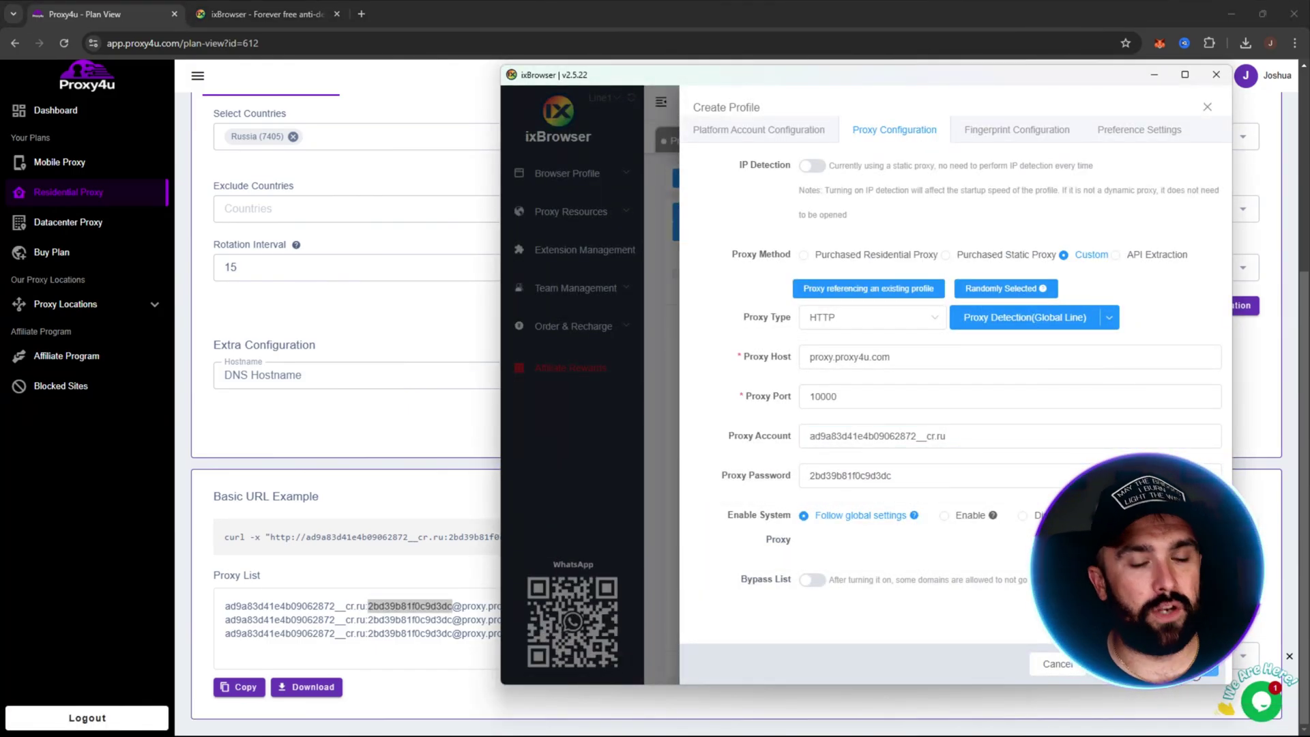
{"action": "left_click", "coordinate": [1207, 664]}
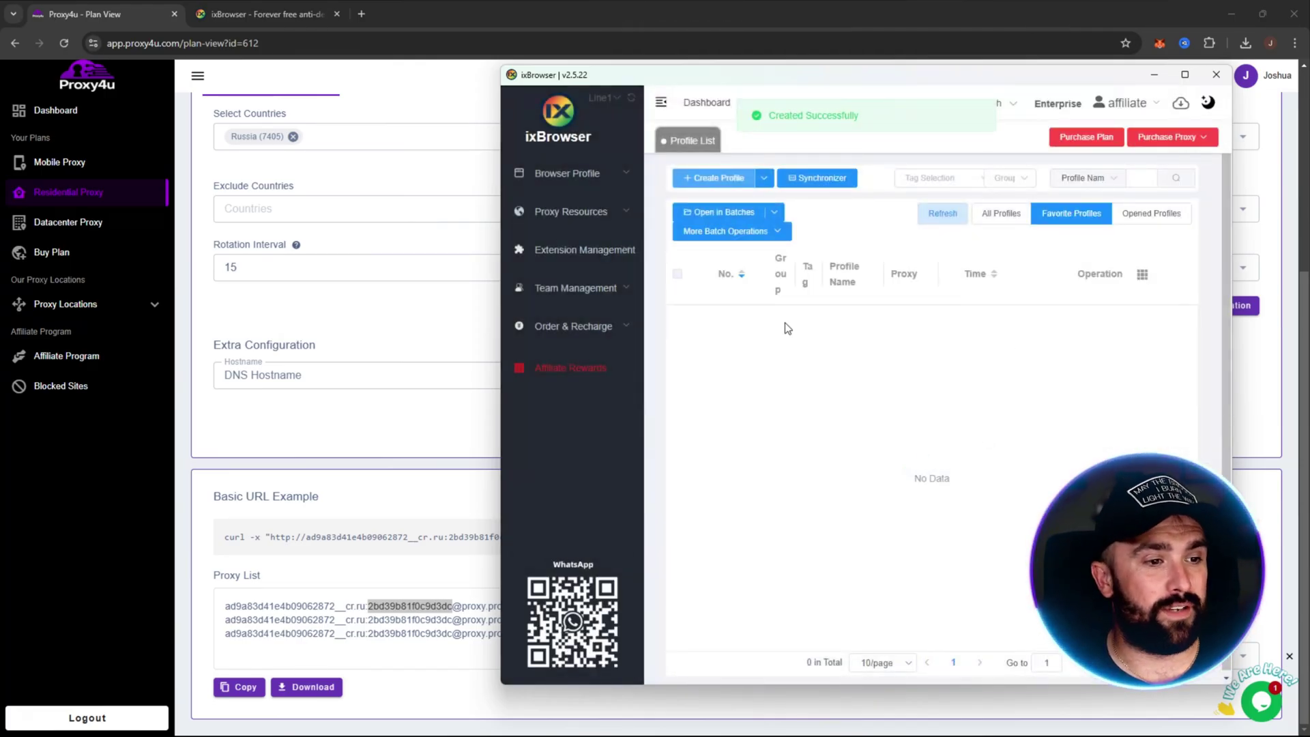
Step: Show all profiles, star profile 1 (No. 42) as a favourite, then filter to Favorite Profiles
{"action": "left_click", "coordinate": [1000, 216]}
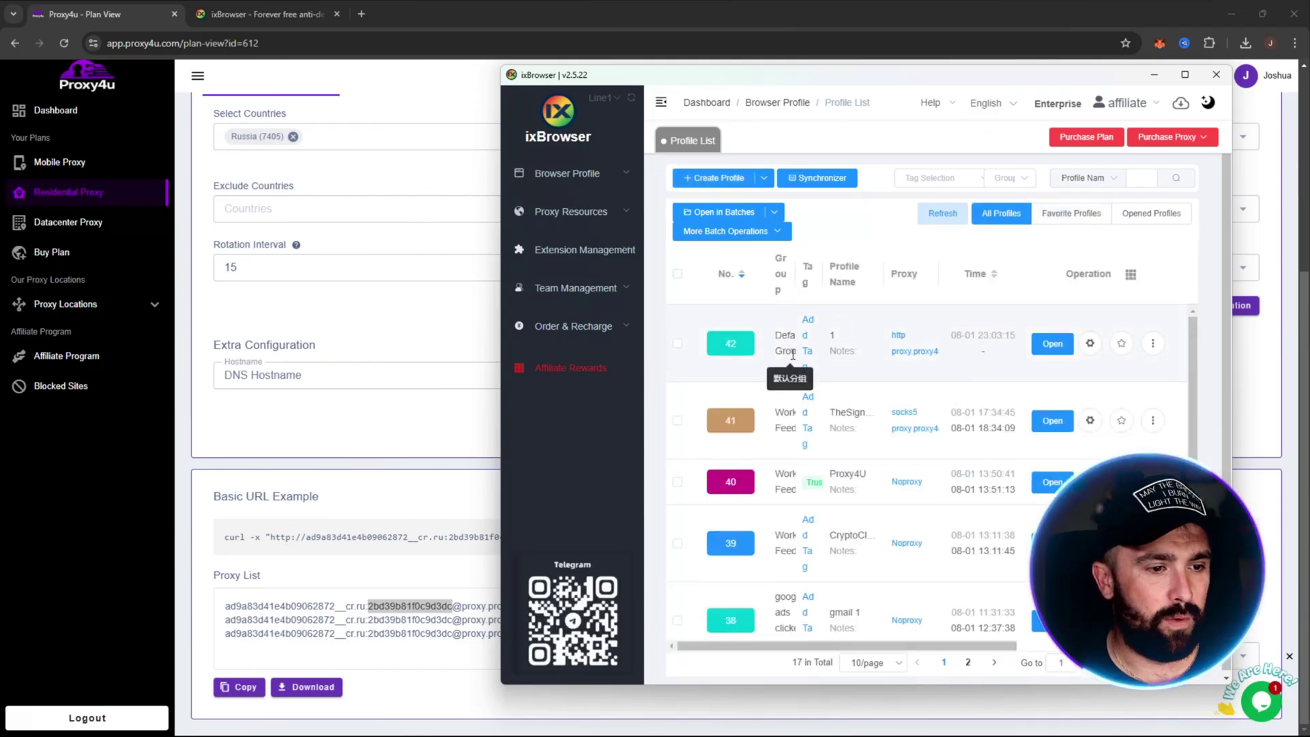
{"action": "left_click_drag", "start_coordinate": [500, 104], "coordinate": [47, 104]}
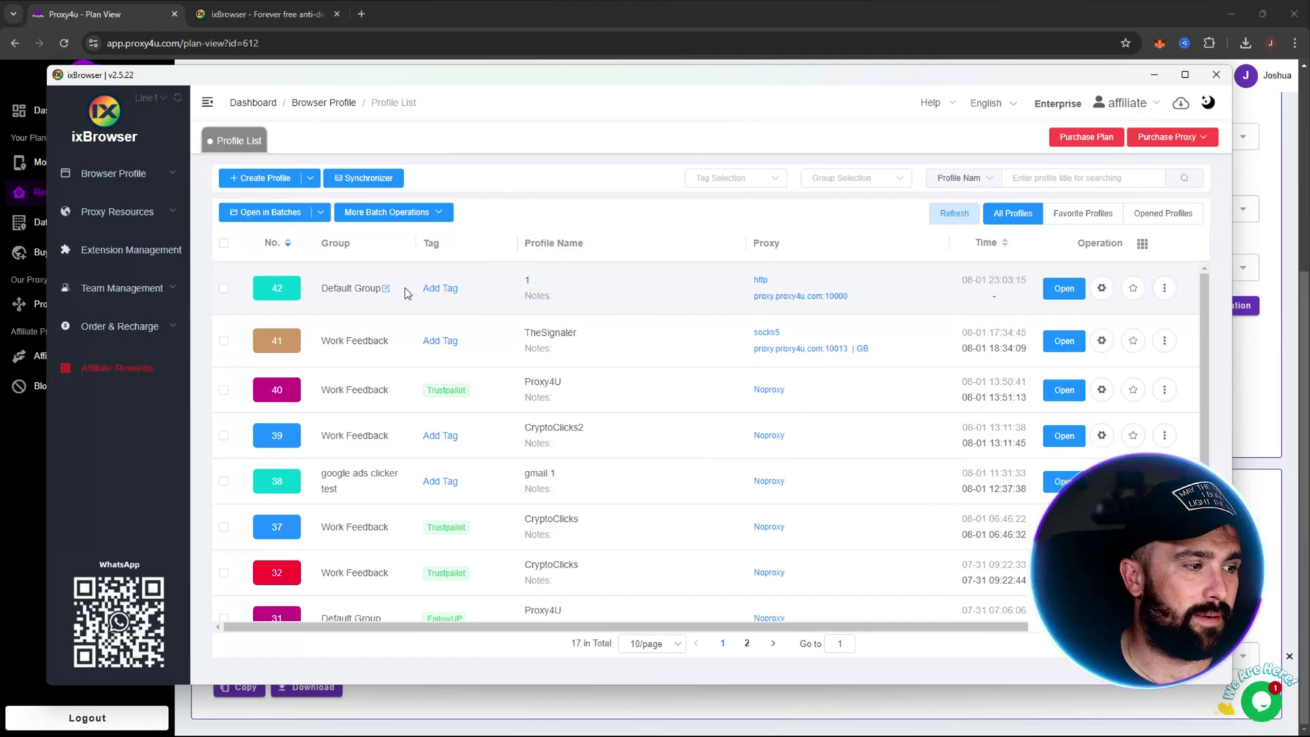
{"action": "left_click", "coordinate": [1130, 288]}
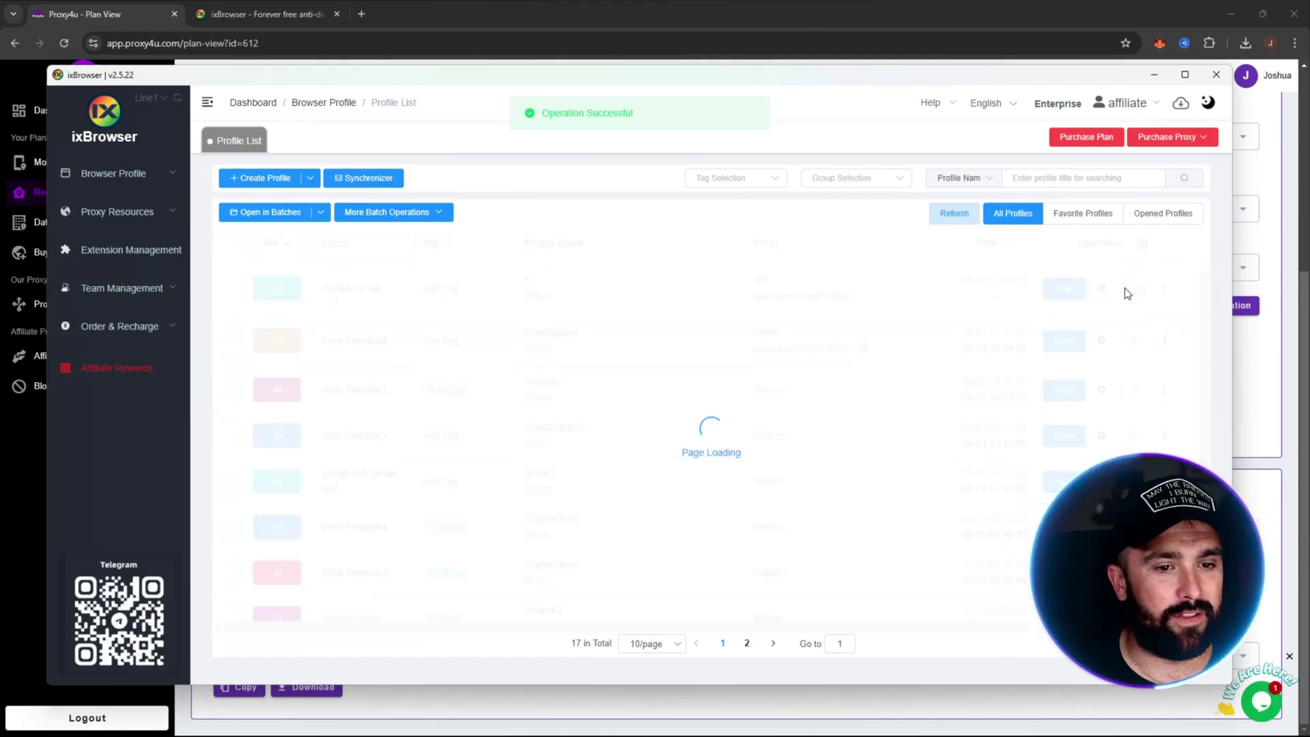
{"action": "left_click", "coordinate": [1073, 217]}
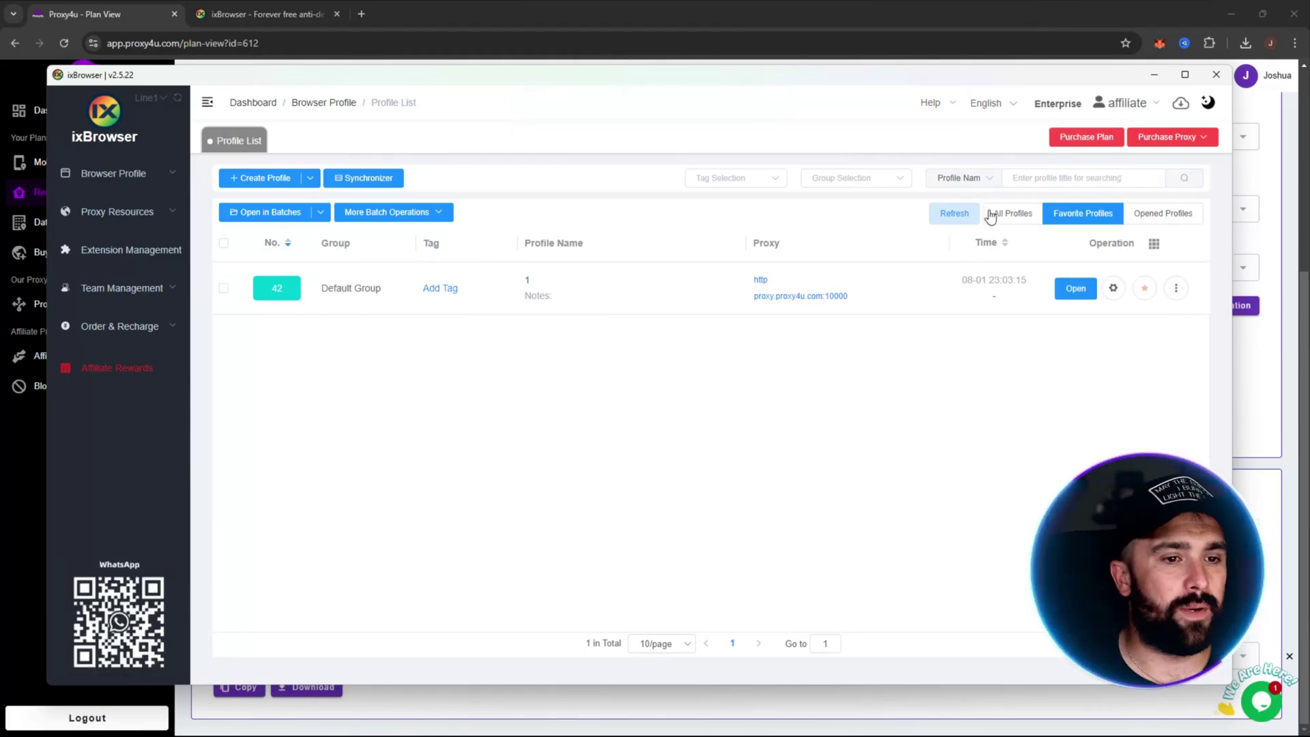
Step: Create profile 2 for amazon.com in Default Group without a proxy
{"action": "left_click", "coordinate": [276, 179]}
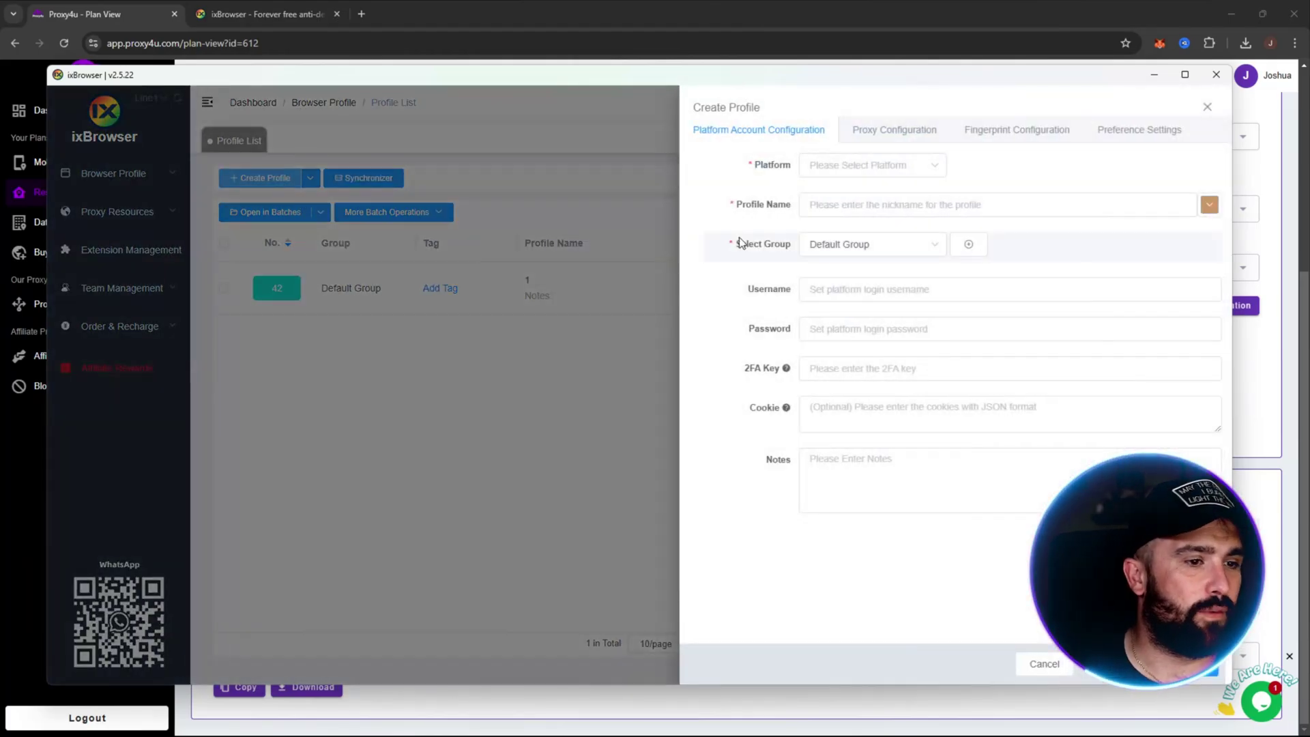
{"action": "left_click", "coordinate": [853, 166]}
{"action": "left_click", "coordinate": [860, 290]}
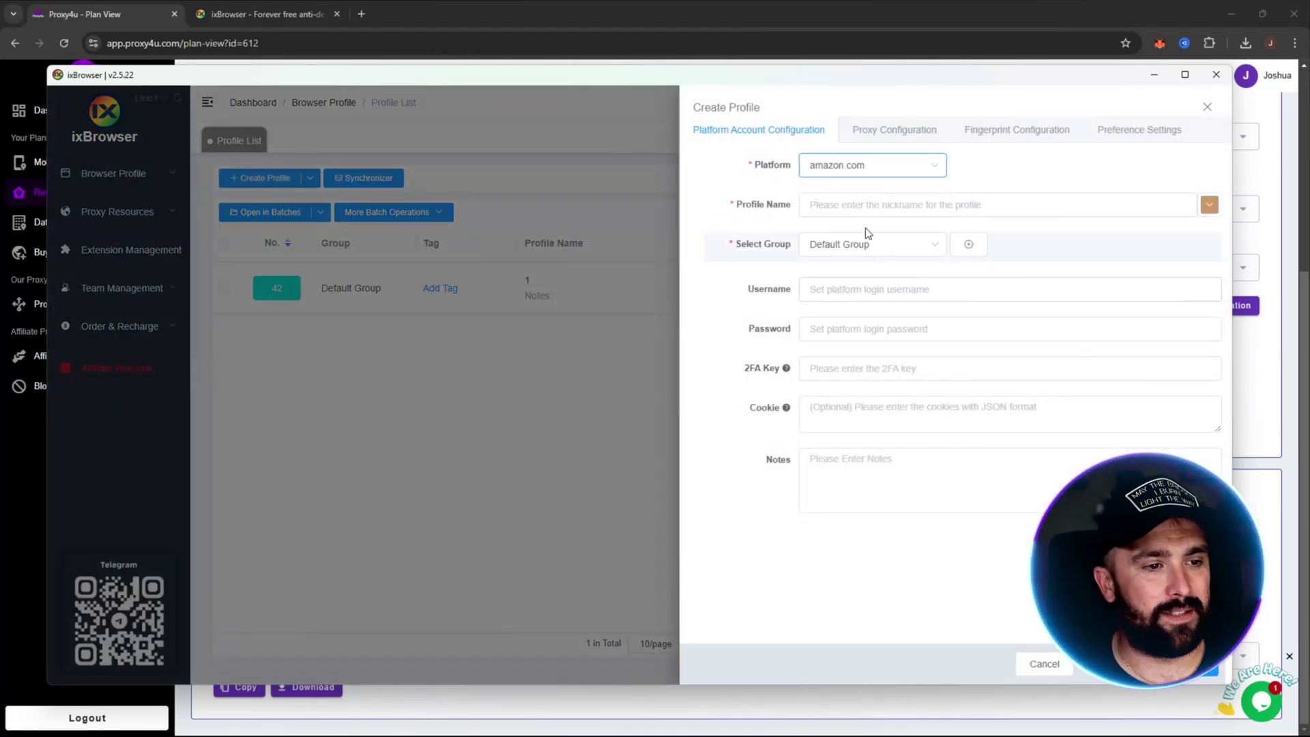
{"action": "left_click", "coordinate": [855, 205]}
{"action": "type", "text": "2"}
{"action": "left_click", "coordinate": [880, 244]}
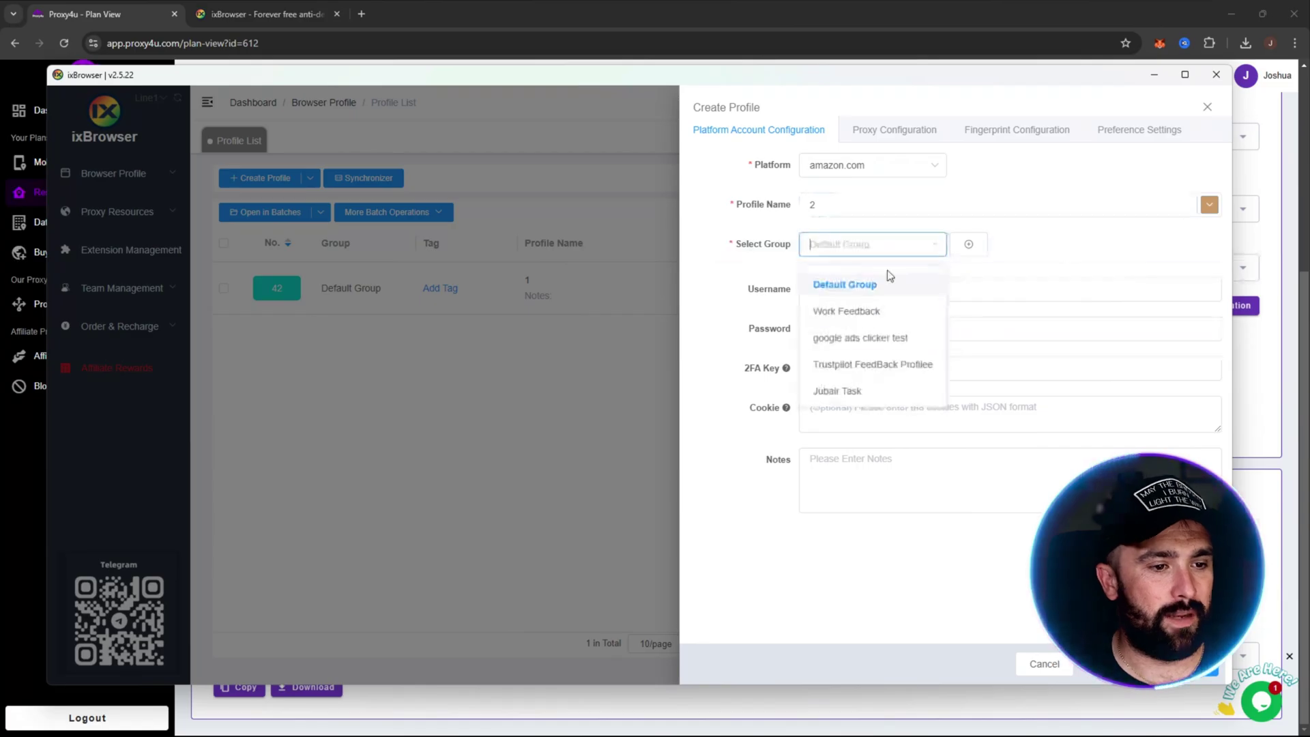
{"action": "left_click", "coordinate": [1076, 240]}
{"action": "left_click", "coordinate": [895, 130]}
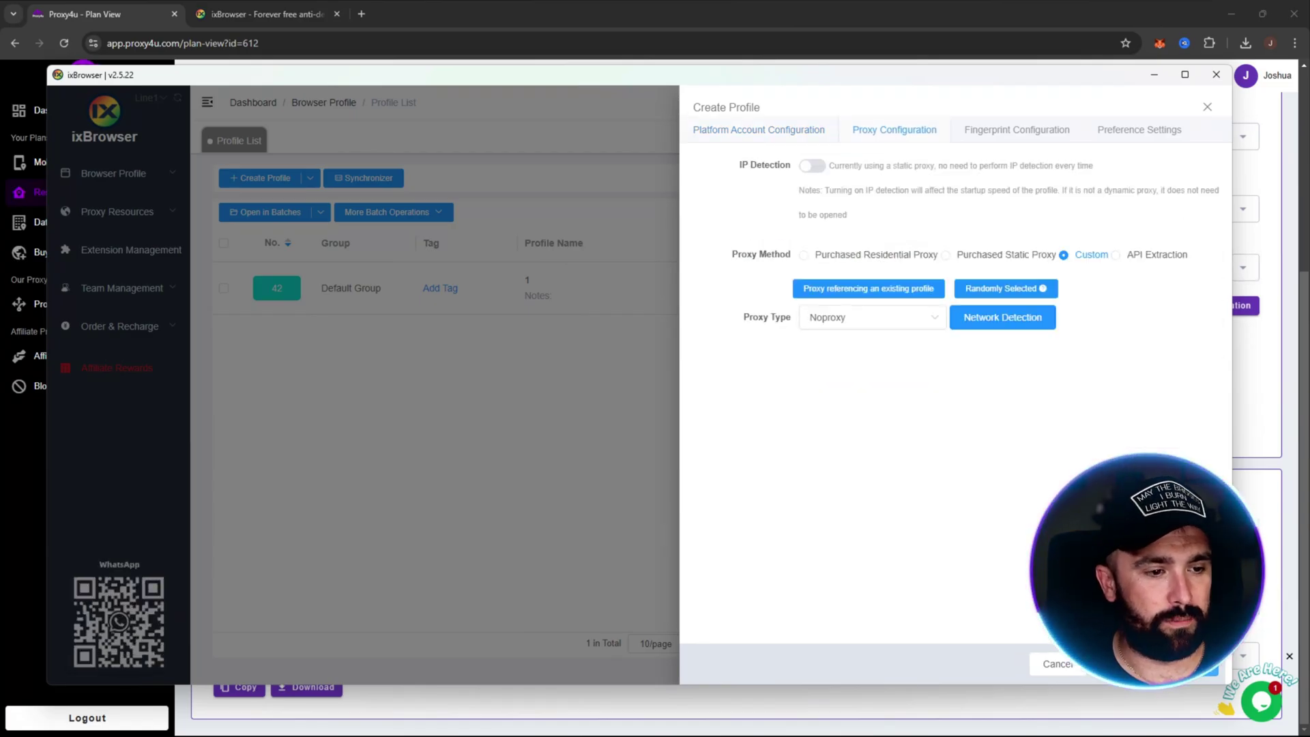
{"action": "left_click", "coordinate": [1204, 664]}
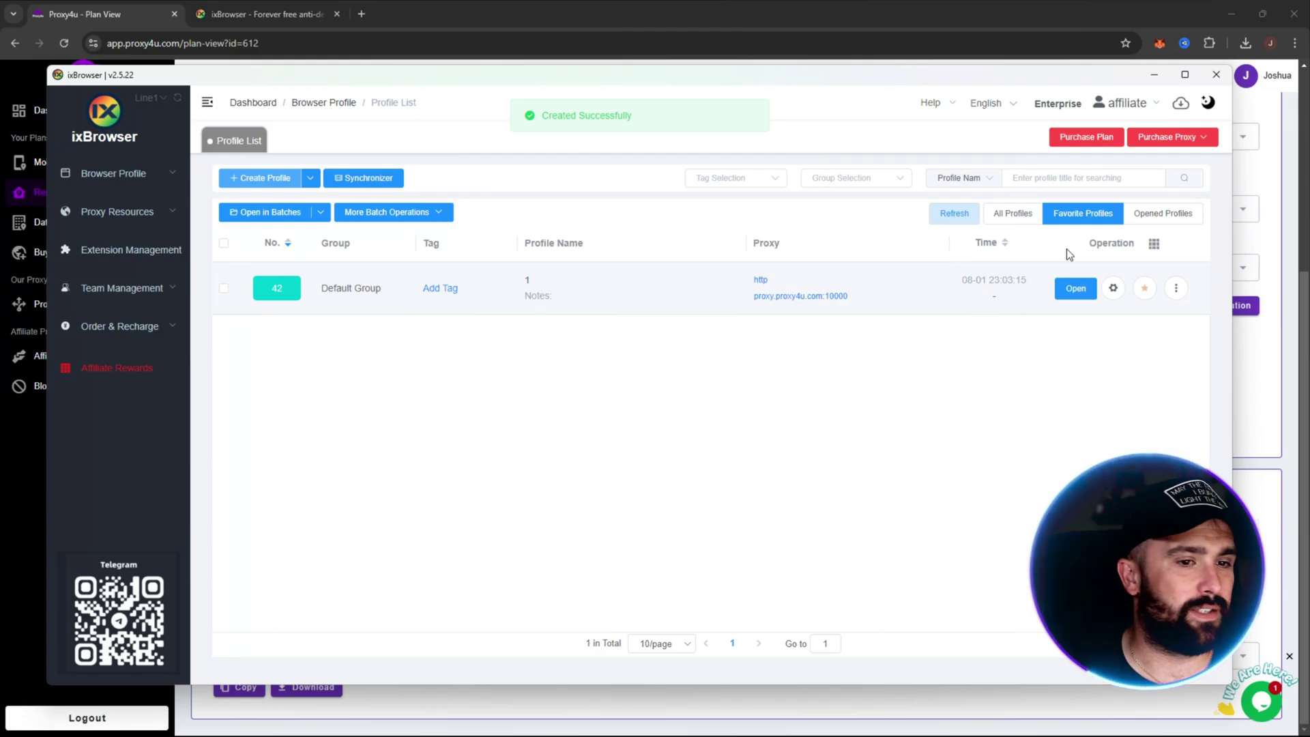
Step: Star profile 2 in All Profiles and return to the Favorite Profiles list
{"action": "left_click", "coordinate": [1022, 215]}
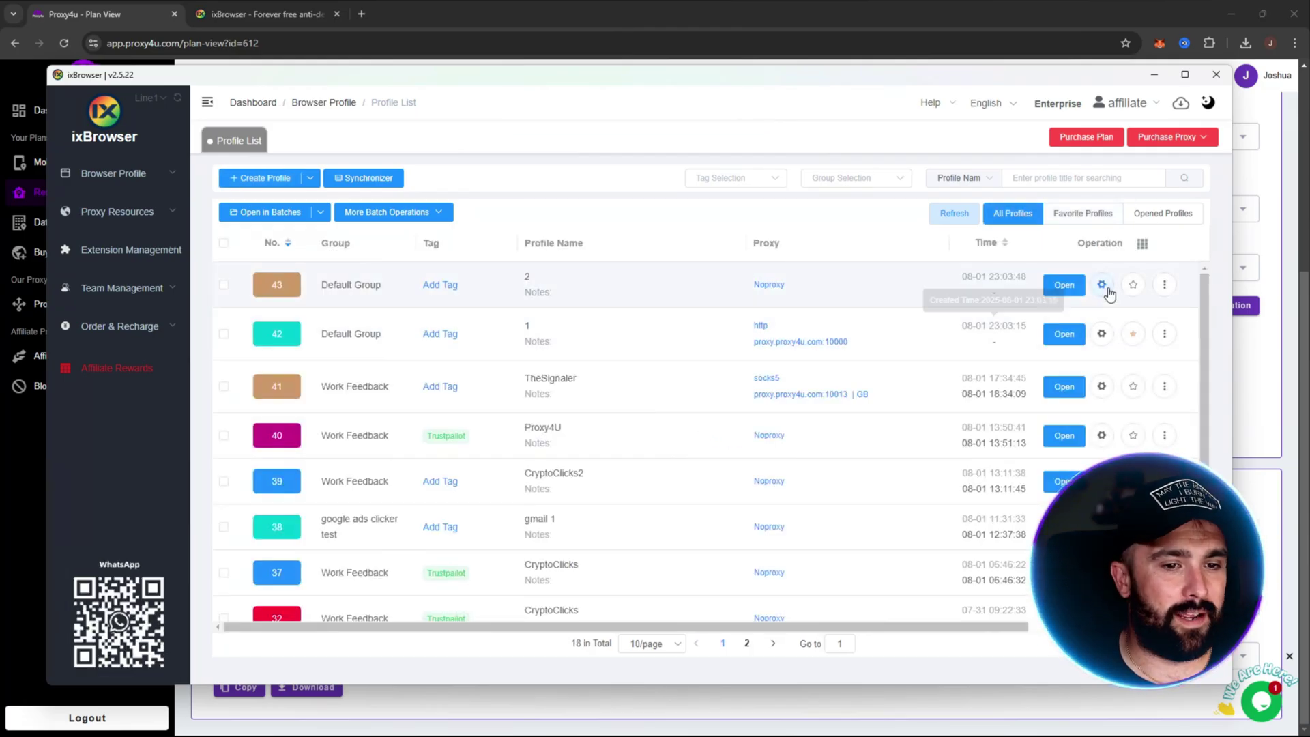
{"action": "left_click", "coordinate": [1136, 286]}
{"action": "left_click", "coordinate": [1083, 214]}
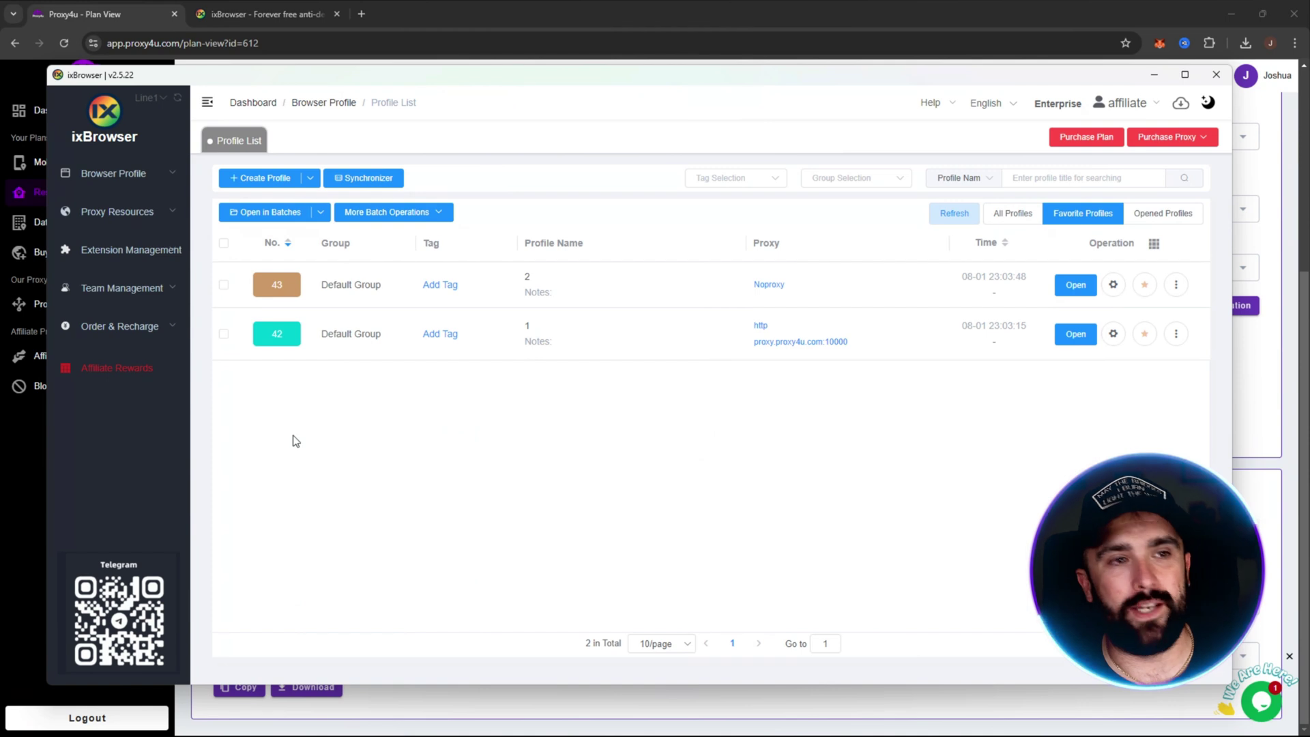
Step: Open both favourite profiles with sync and cancel the kernel download notice
{"action": "left_click", "coordinate": [224, 244]}
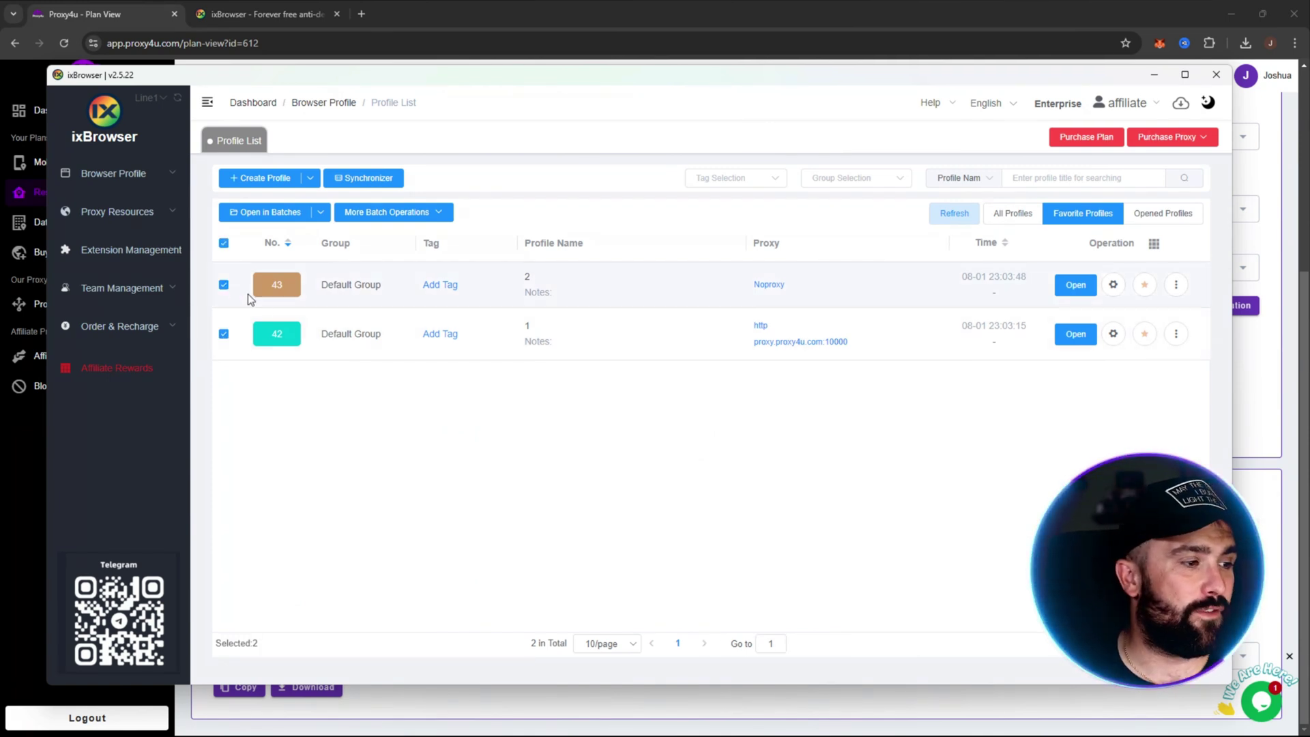
{"action": "left_click", "coordinate": [322, 214]}
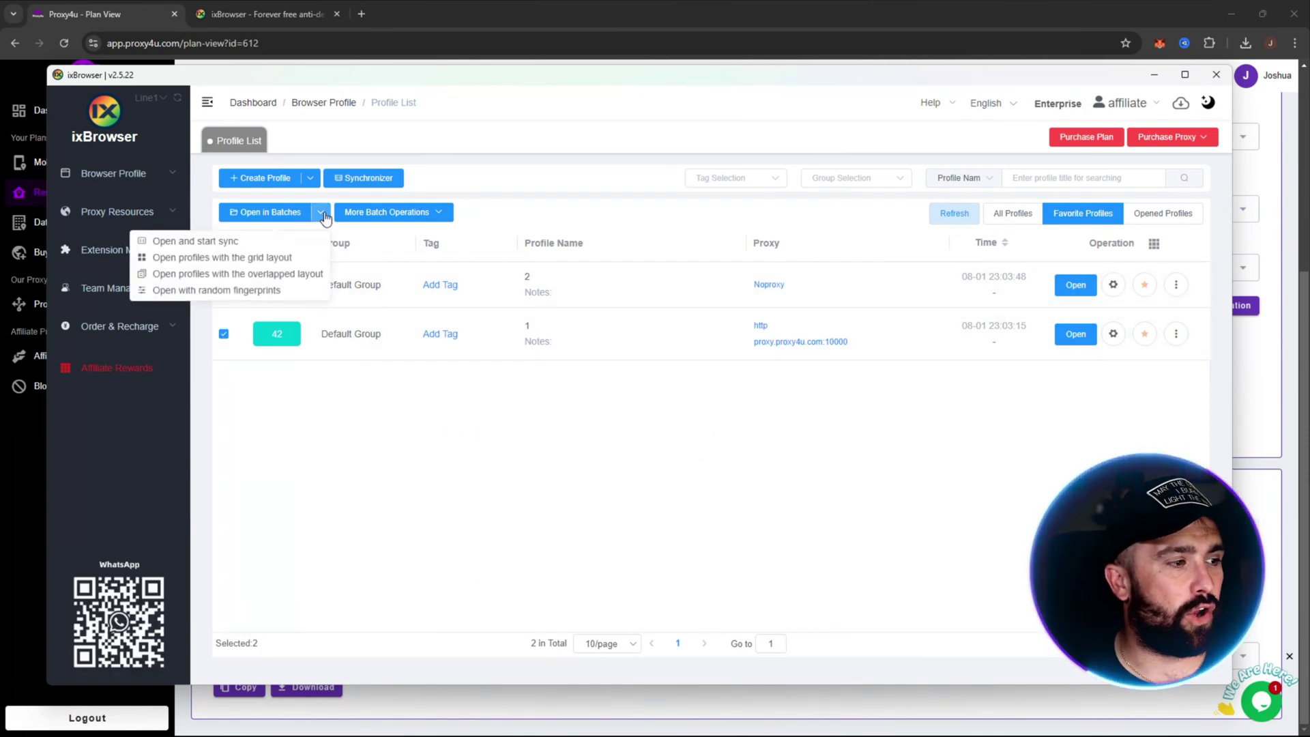
{"action": "left_click", "coordinate": [211, 243]}
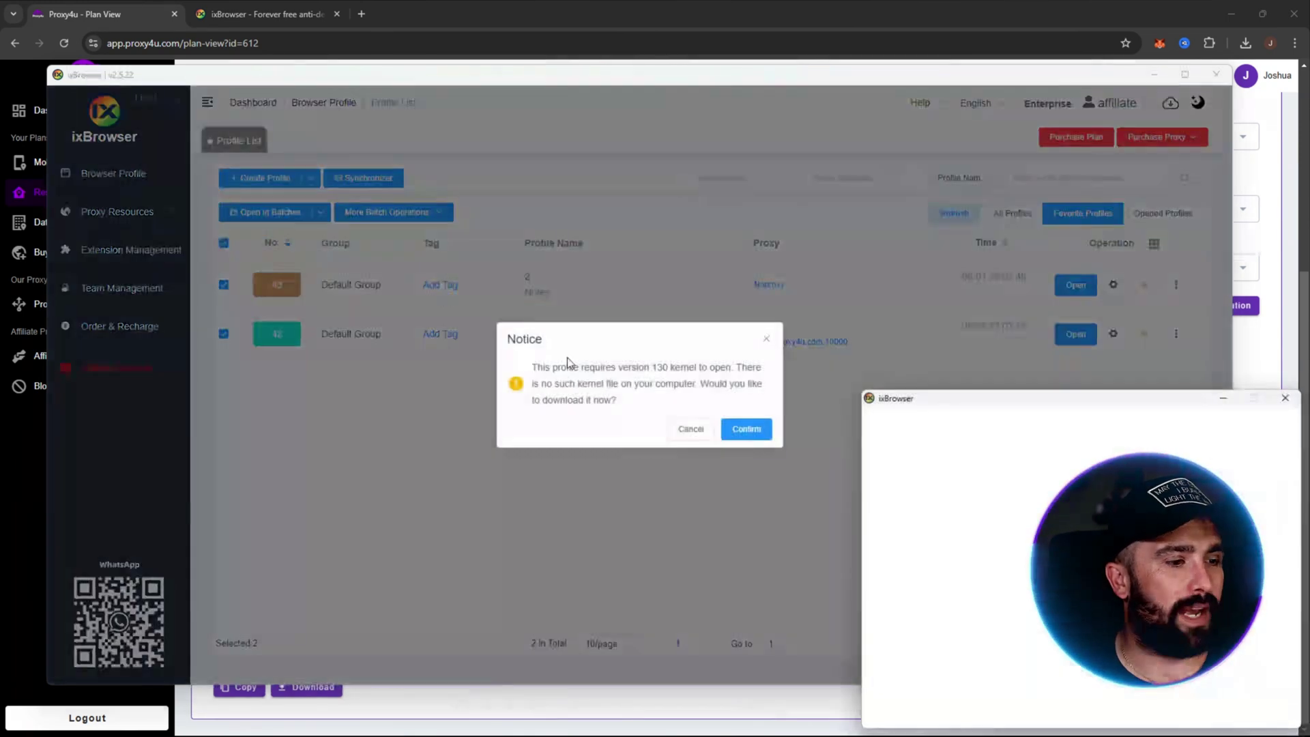
{"action": "left_click", "coordinate": [691, 429]}
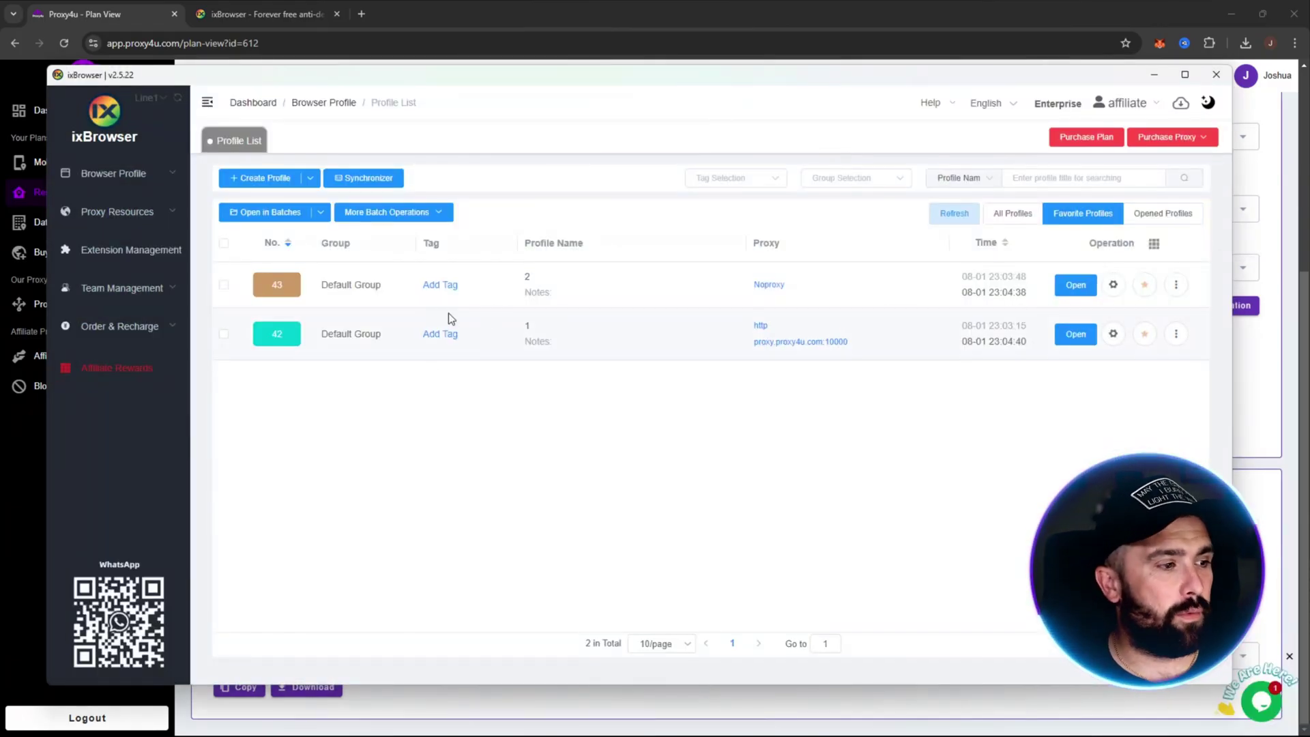
Step: Point profile 2's proxy at profile 1's RU HTTP proxy, proxy.proxy4u.com:10000
{"action": "left_click", "coordinate": [769, 284]}
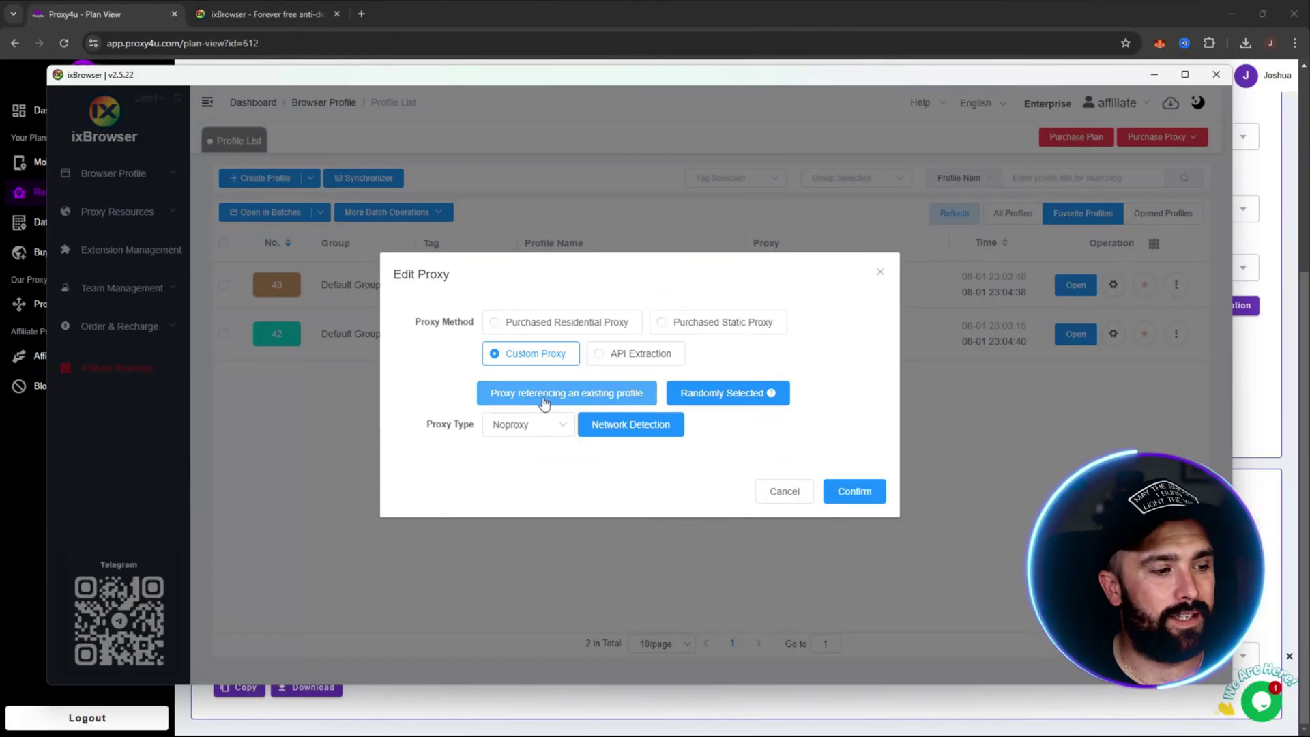
{"action": "left_click", "coordinate": [572, 400]}
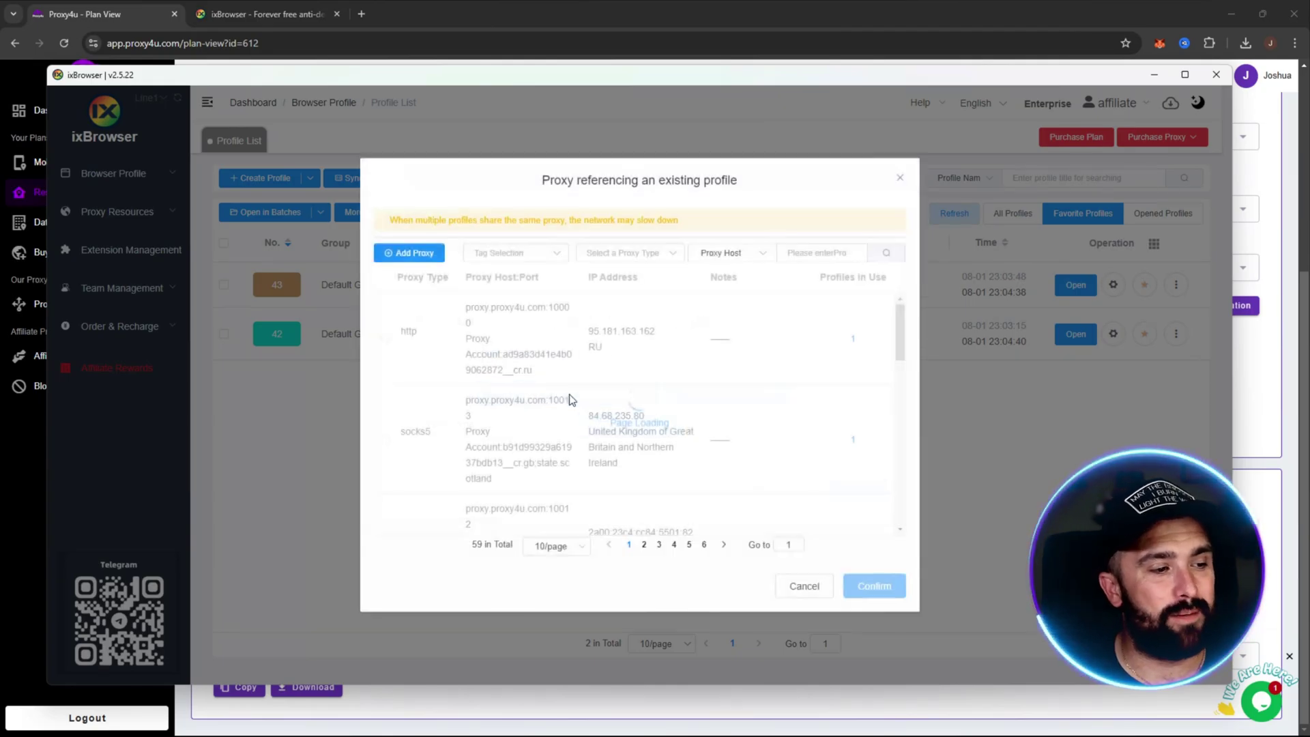
{"action": "left_click", "coordinate": [385, 338]}
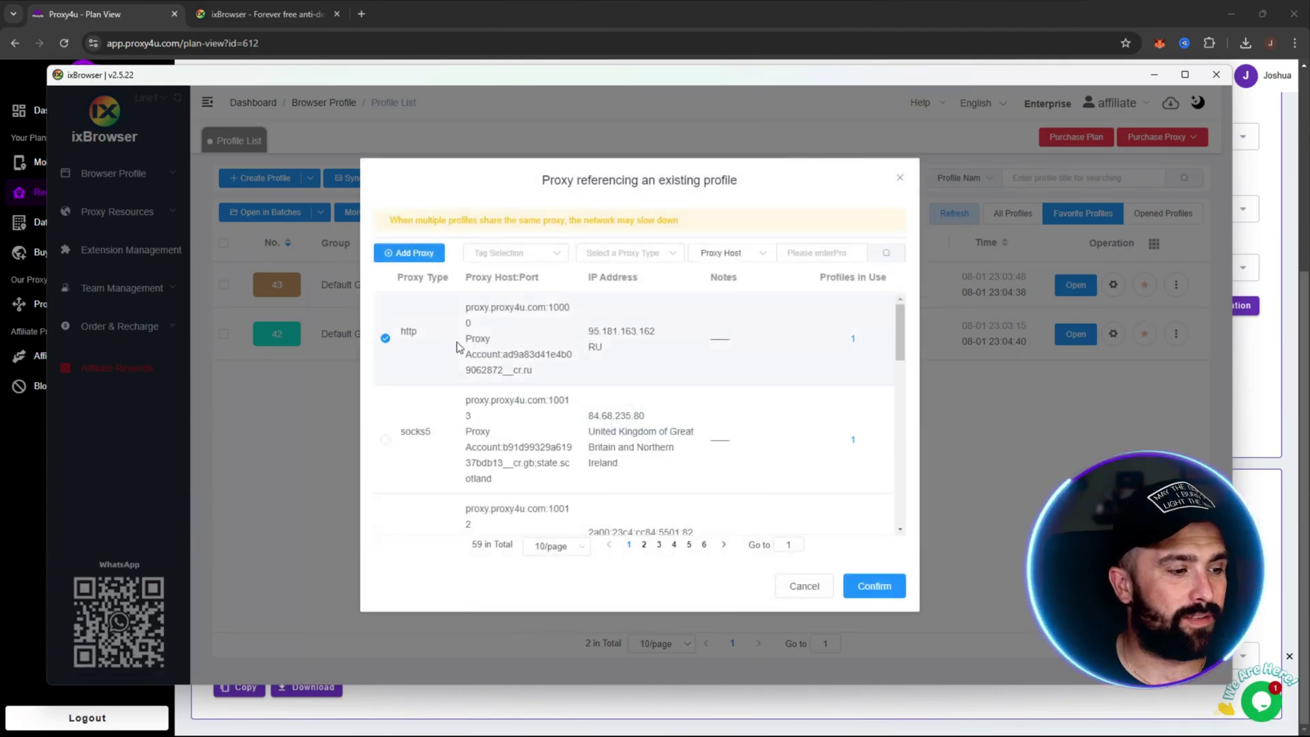
{"action": "left_click", "coordinate": [875, 586]}
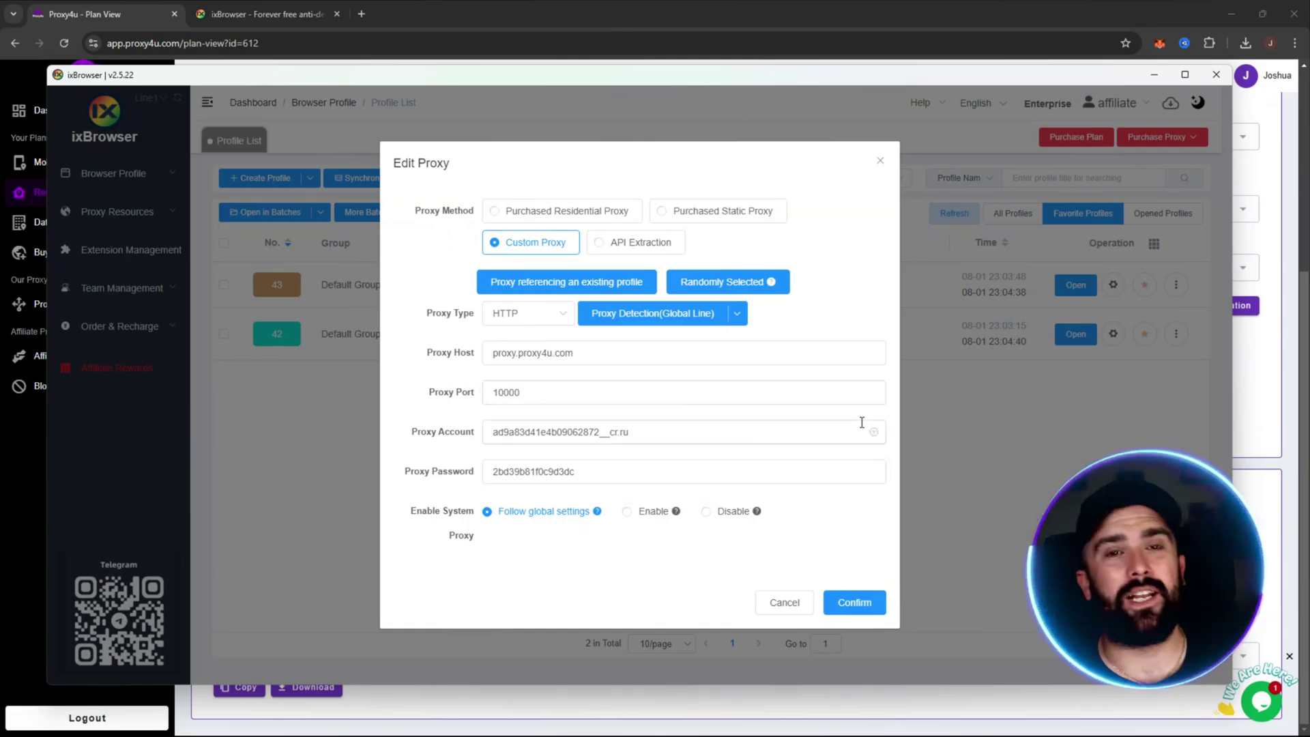
{"action": "left_click", "coordinate": [864, 605]}
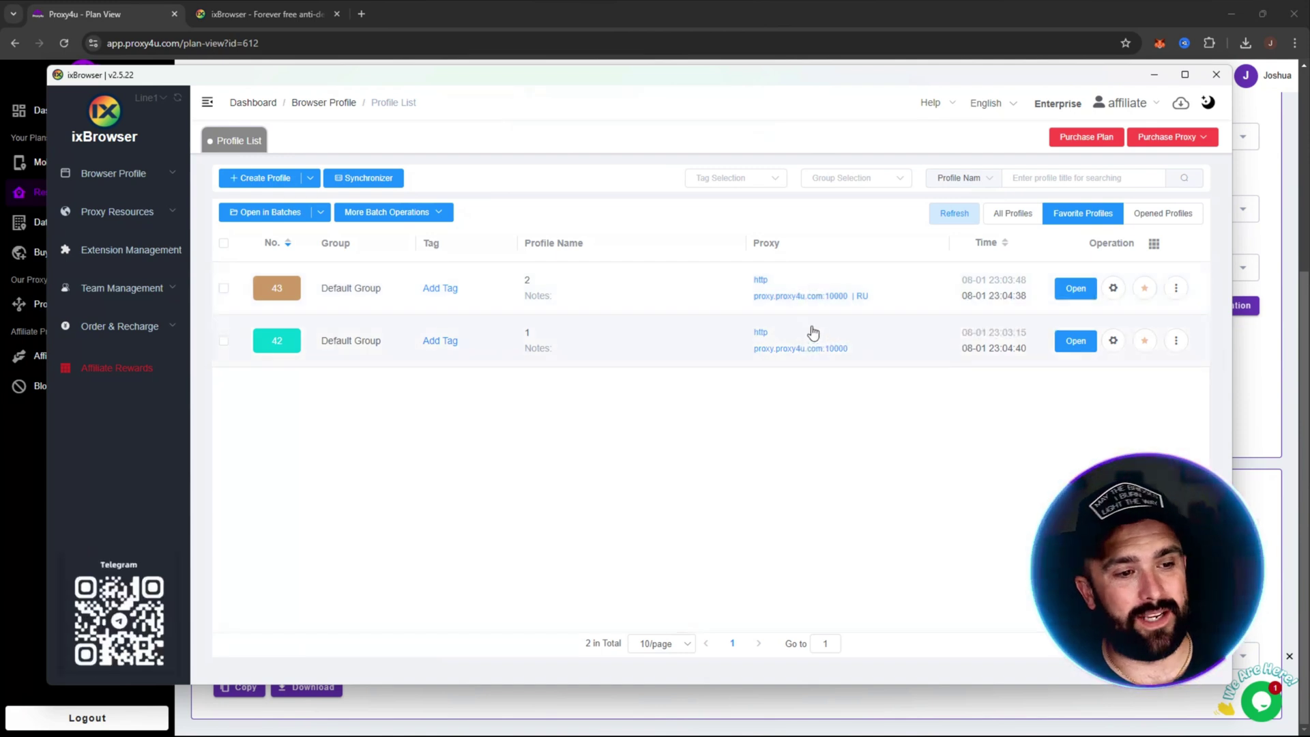
Step: Select profiles 1 and 2 and open them in a batch with synchronization started
{"action": "left_click", "coordinate": [223, 244]}
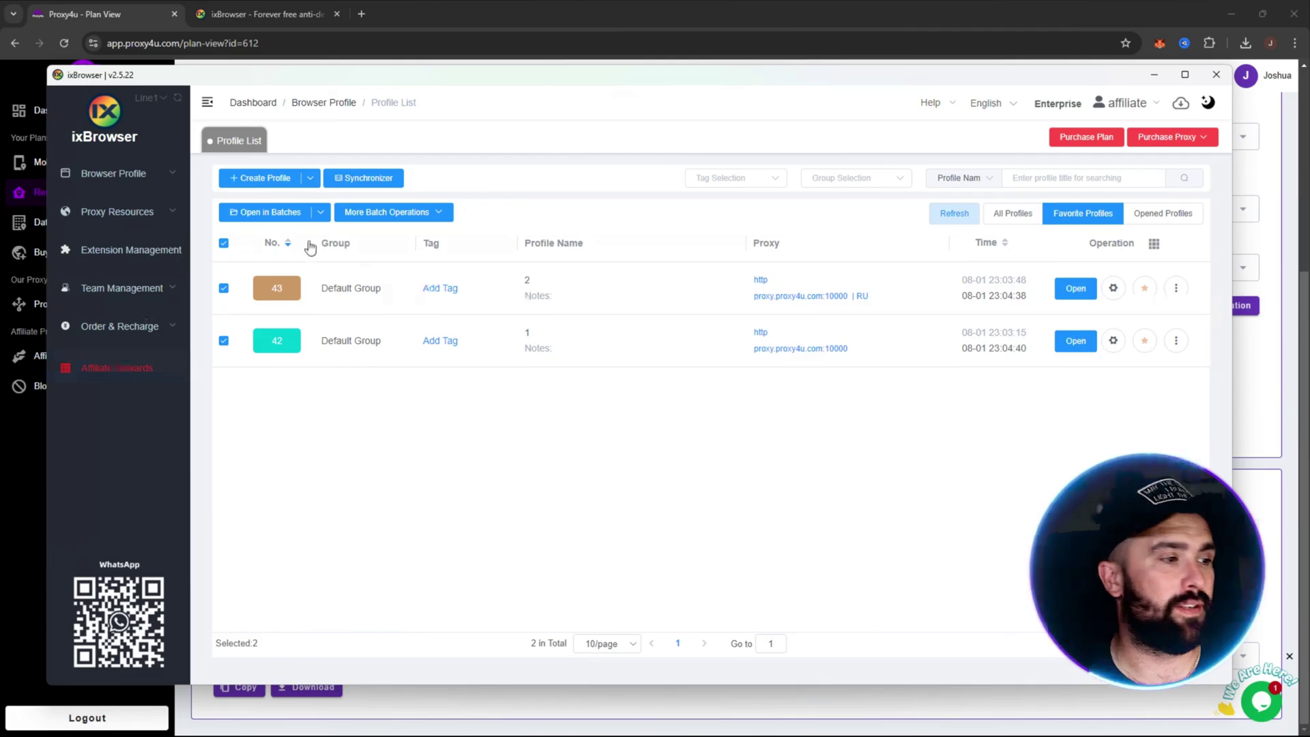
{"action": "mouse_move", "coordinate": [320, 211]}
{"action": "left_click", "coordinate": [206, 251]}
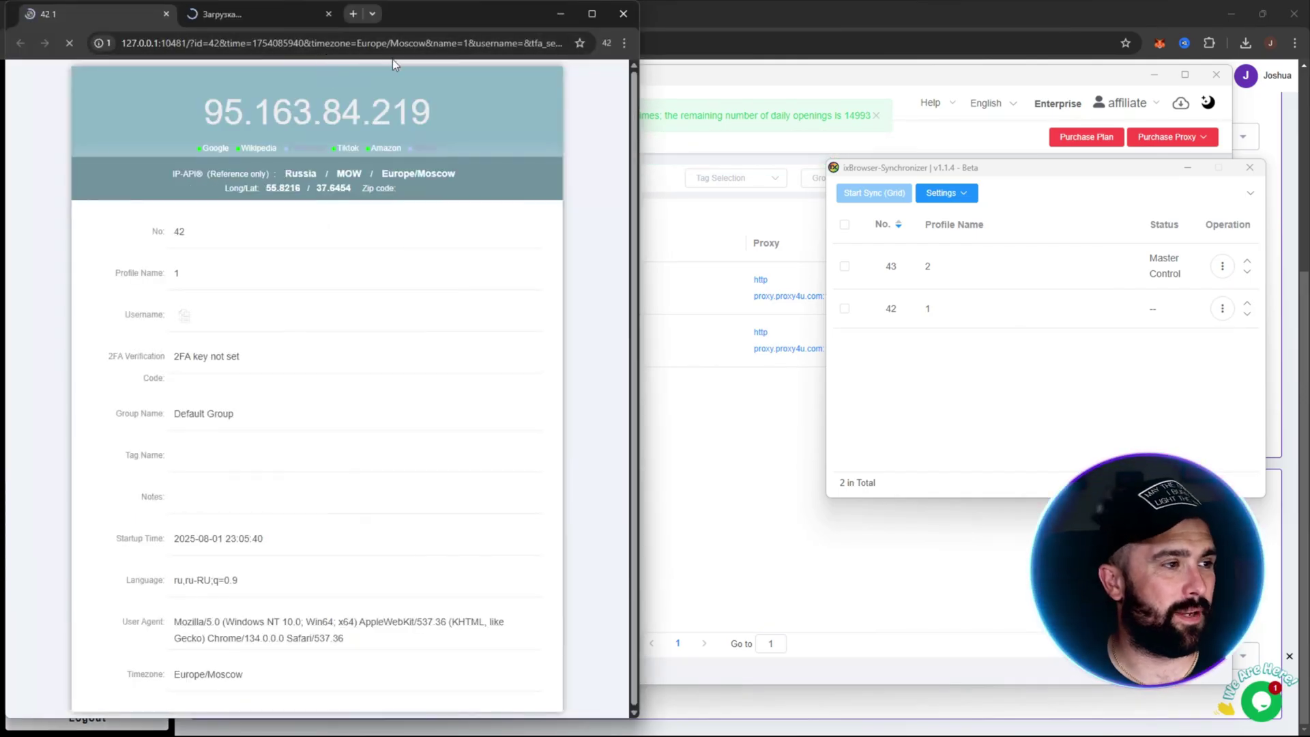
Step: Snap profile 1's window to the right half, then check profile 2's Amazon tab and return to its IP page
{"action": "left_click_drag", "start_coordinate": [402, 14], "coordinate": [511, 34]}
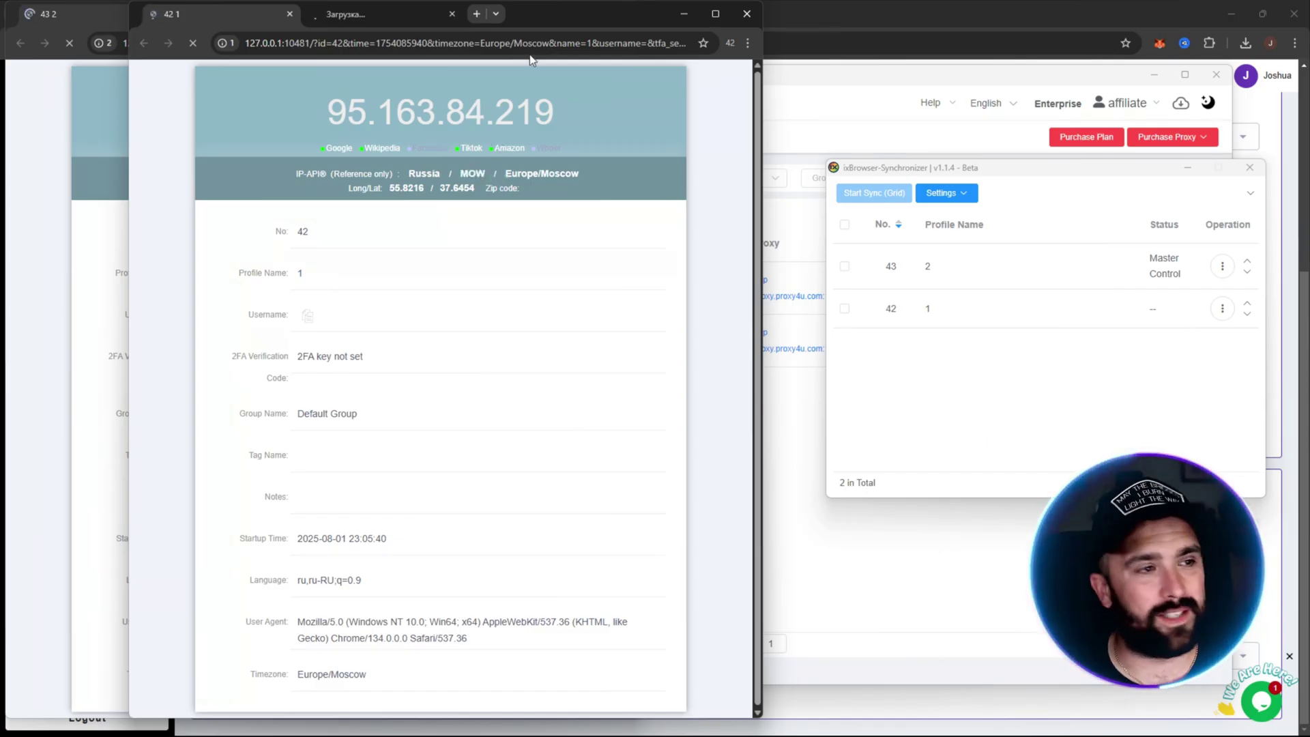
{"action": "left_click_drag", "start_coordinate": [541, 26], "coordinate": [1032, 32]}
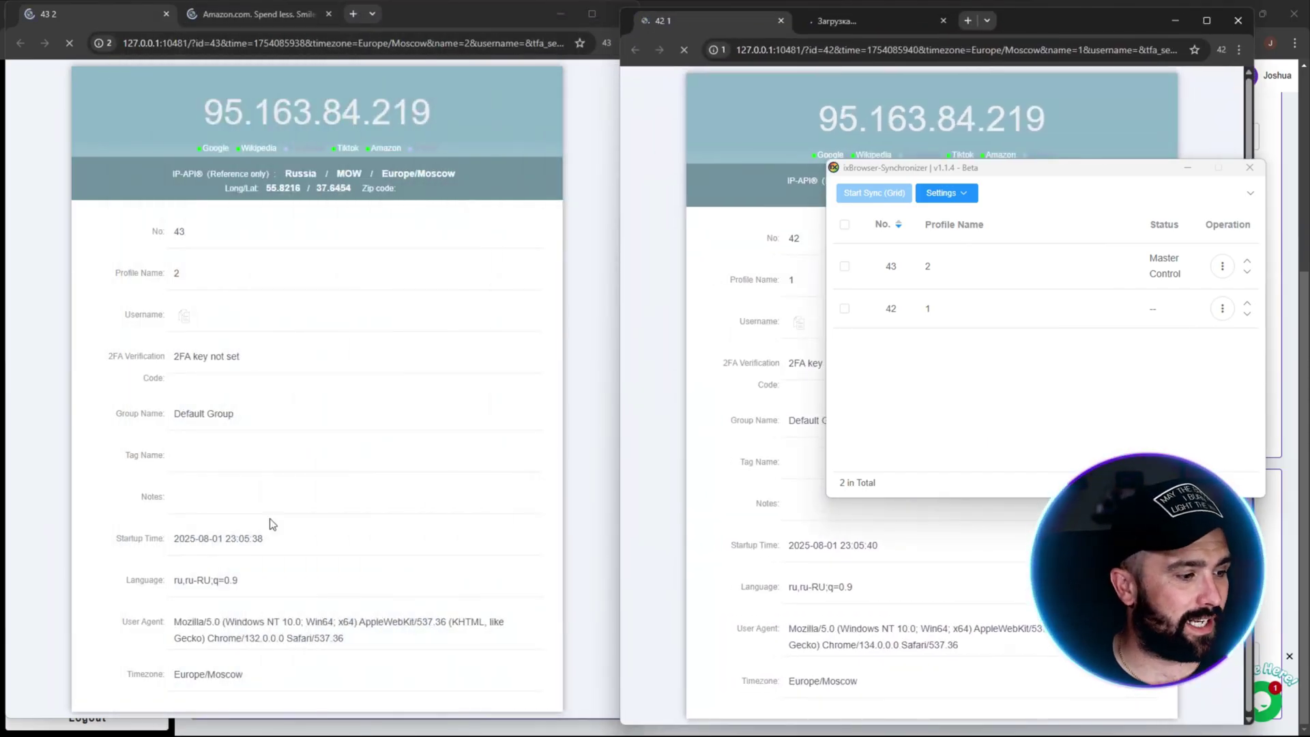
{"action": "left_click", "coordinate": [239, 15]}
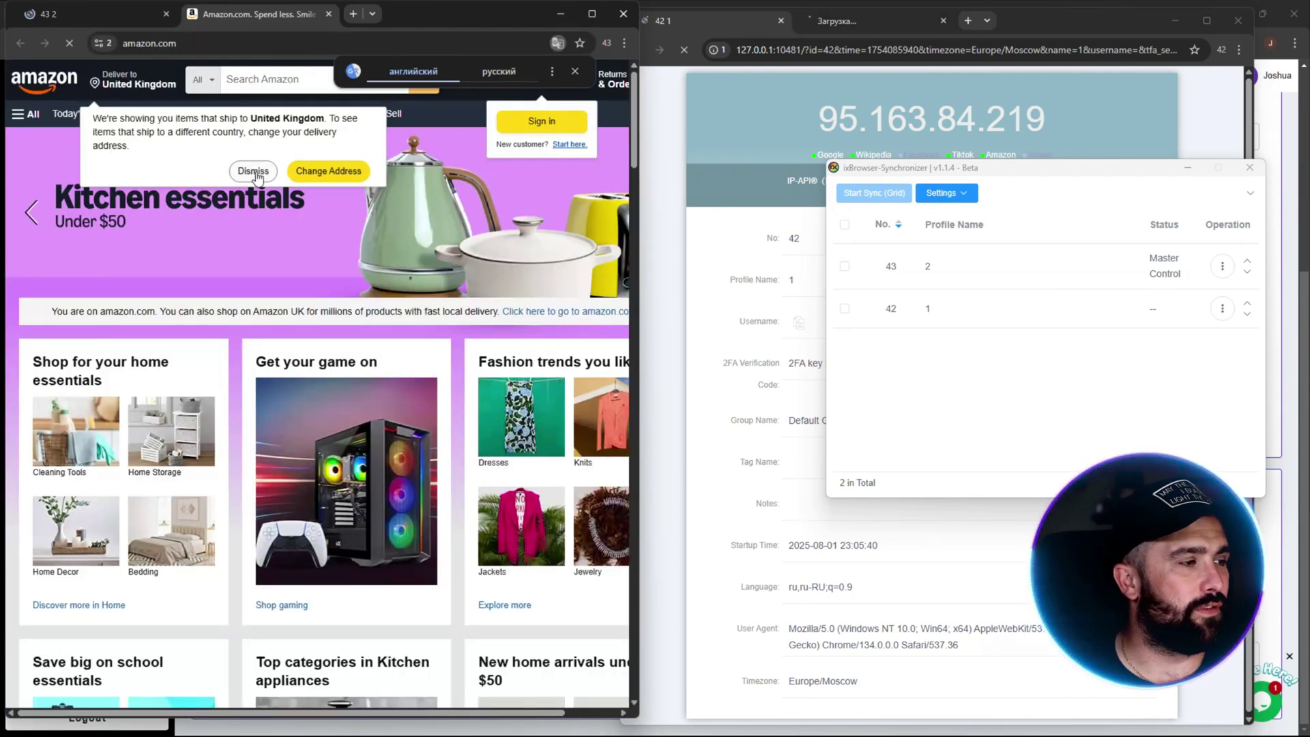
{"action": "left_click", "coordinate": [125, 13]}
Step: Show profile 1's IP information page, stop synchronizing both profiles, and close profile 1's browser
{"action": "left_click", "coordinate": [847, 21]}
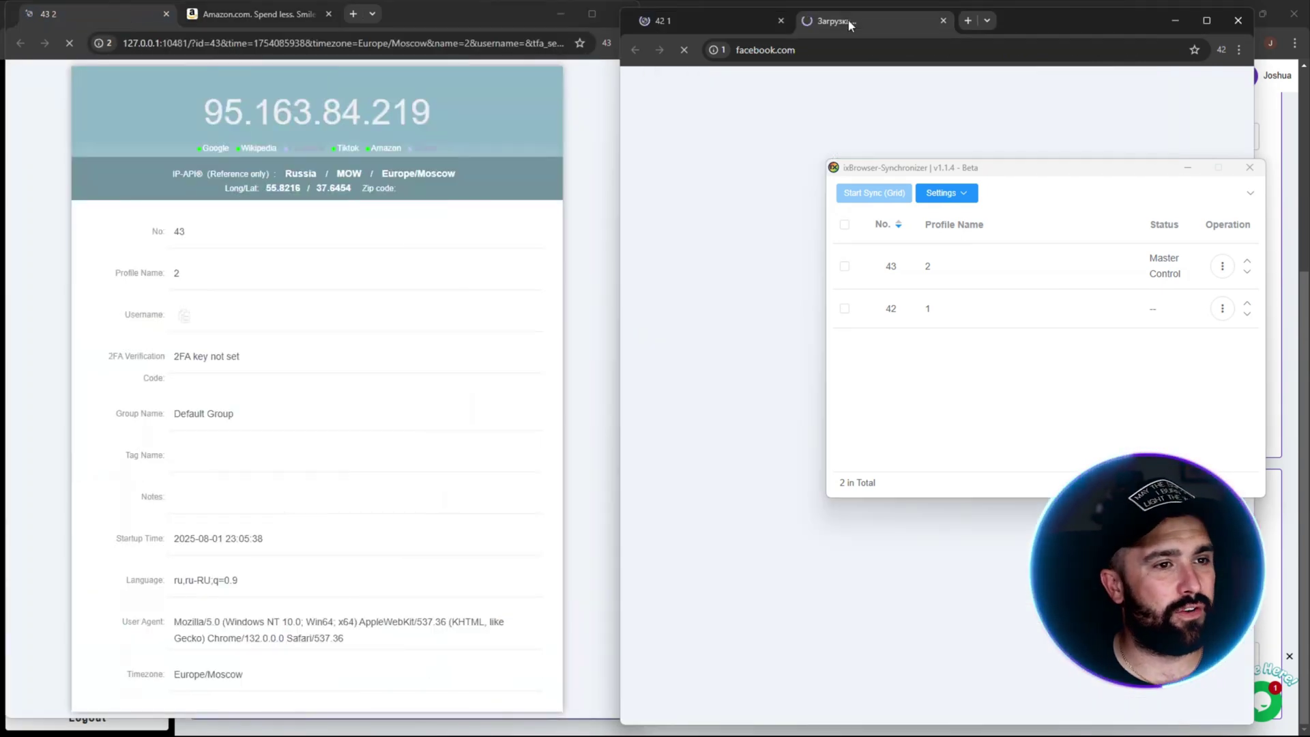
{"action": "left_click", "coordinate": [750, 27]}
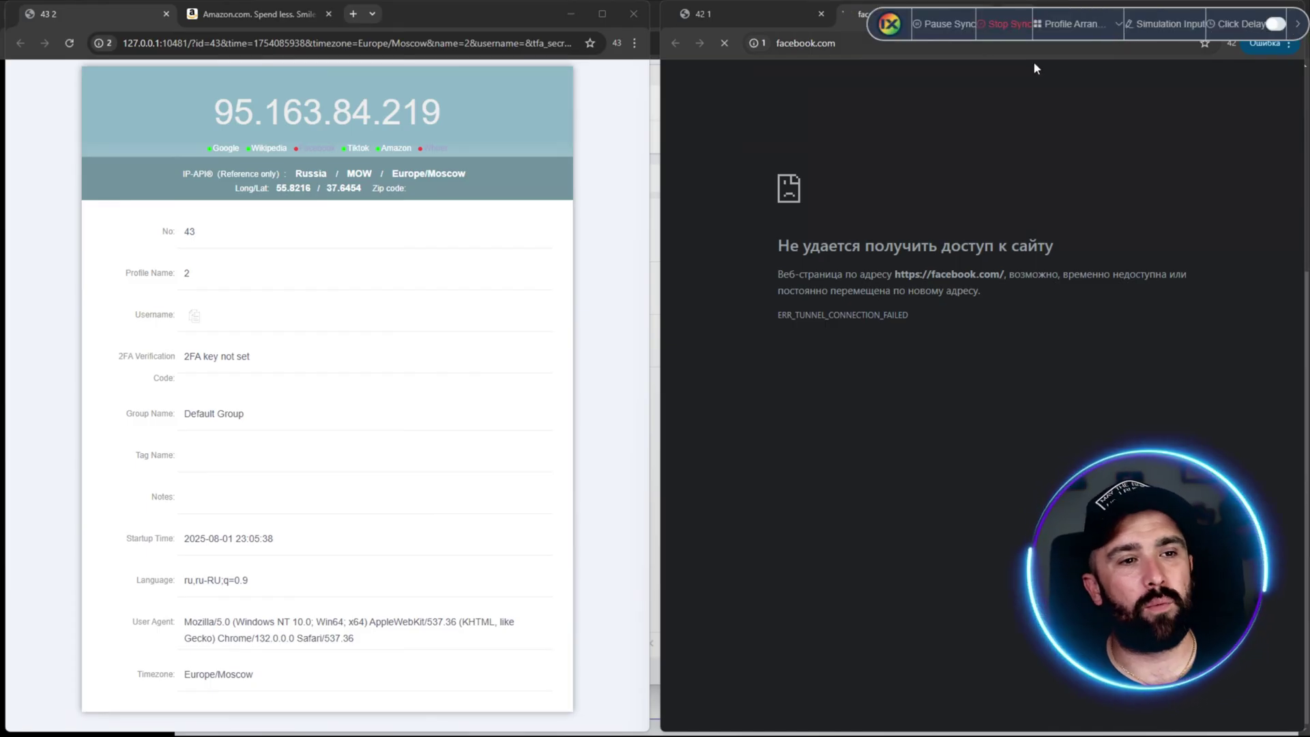
{"action": "left_click", "coordinate": [1006, 29]}
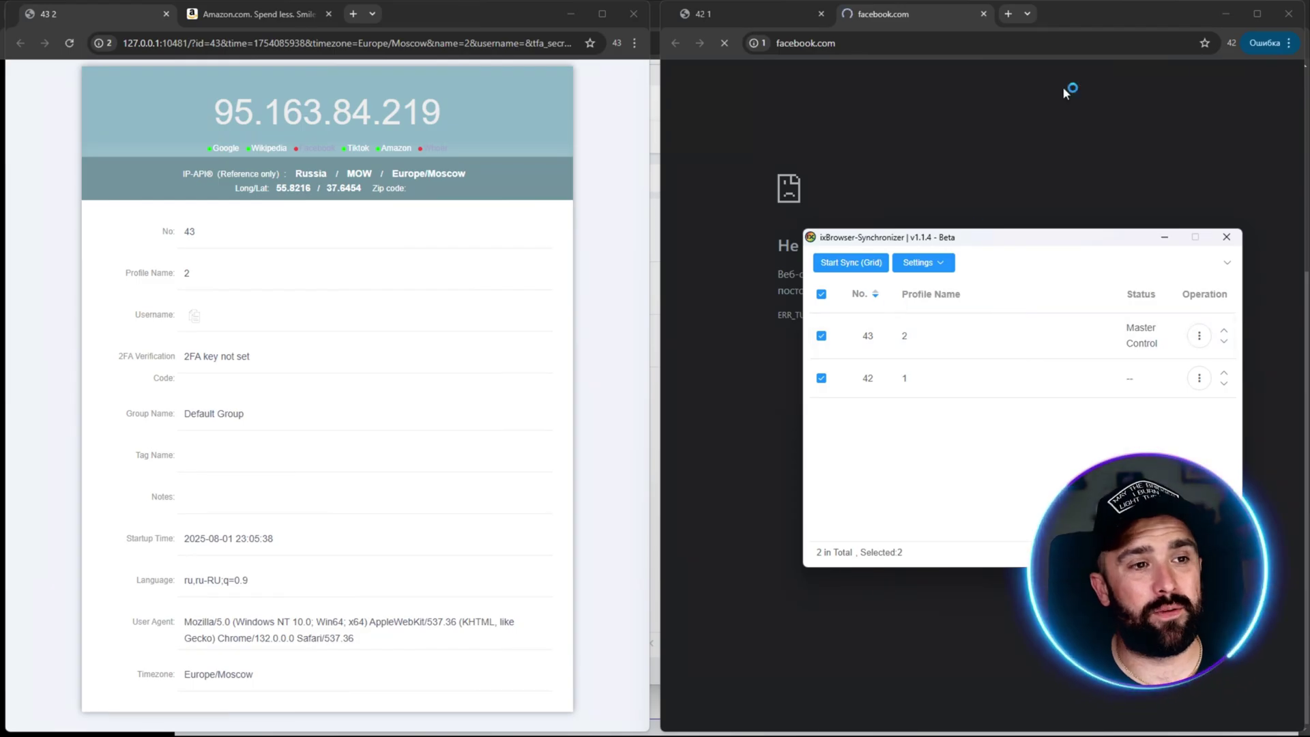
{"action": "left_click", "coordinate": [1289, 16]}
{"action": "left_click", "coordinate": [633, 18]}
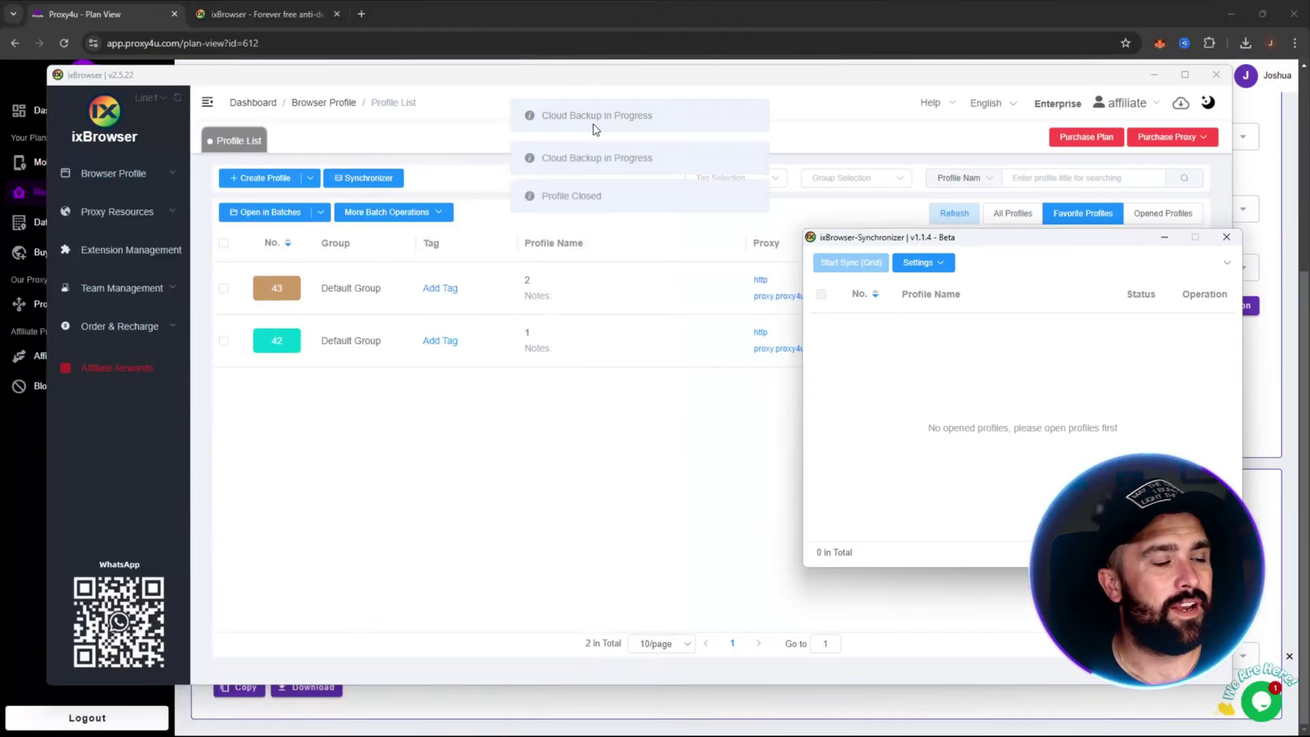